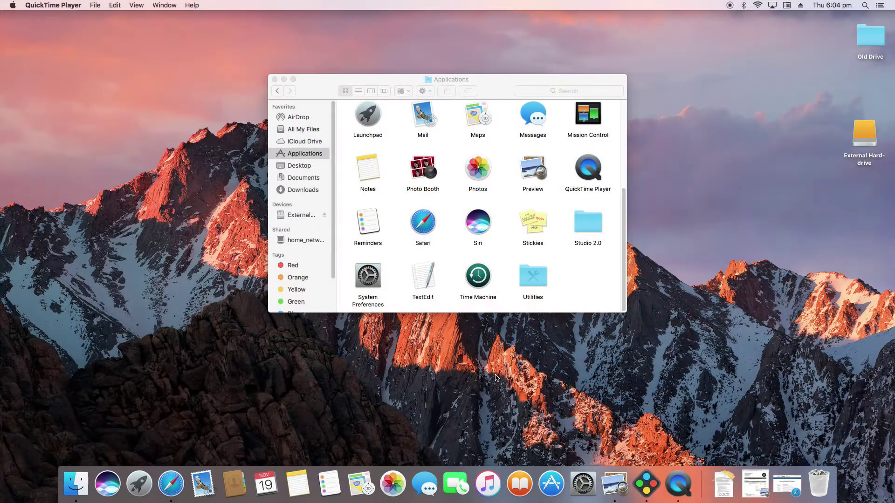
Show all desktop spaces in Mission Control from the Applications folder
{"action": "key", "text": "ctrl+Up"}
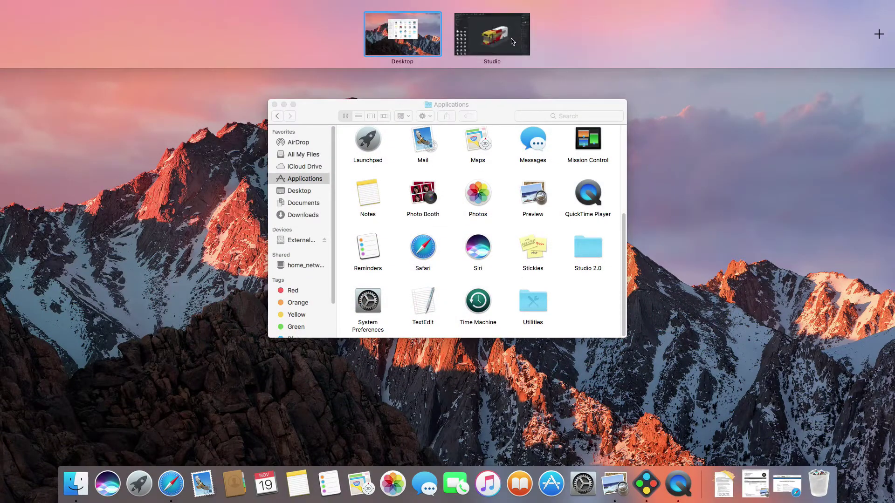
Go to the Studio space and switch the Metro Bus model toward Instruction Maker Mode
{"action": "left_click", "coordinate": [495, 32]}
{"action": "key", "text": "F1"}
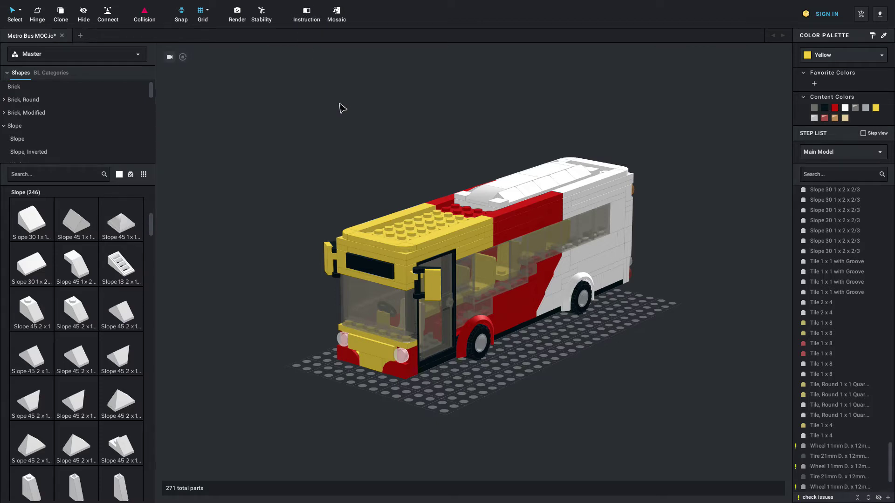
{"action": "left_click", "coordinate": [307, 15]}
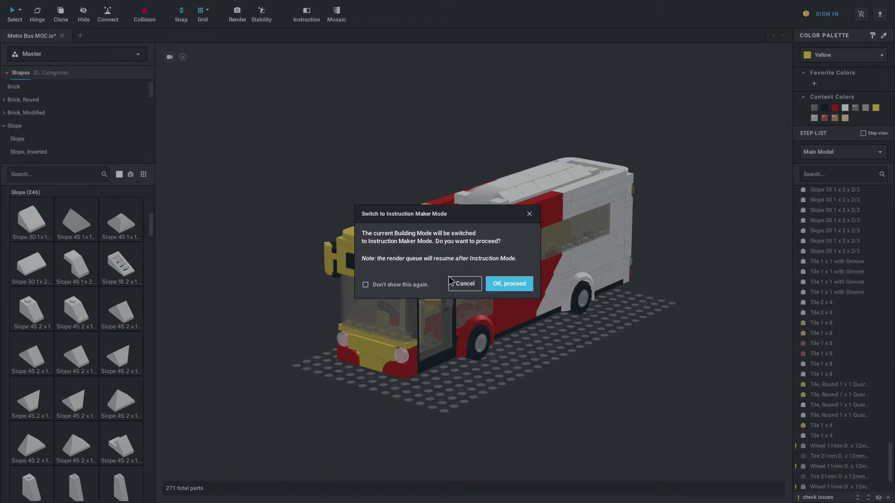
Confirm Instruction Maker Mode, view the bus in three-quarter view, and enlarge the parts panel
{"action": "left_click", "coordinate": [512, 284]}
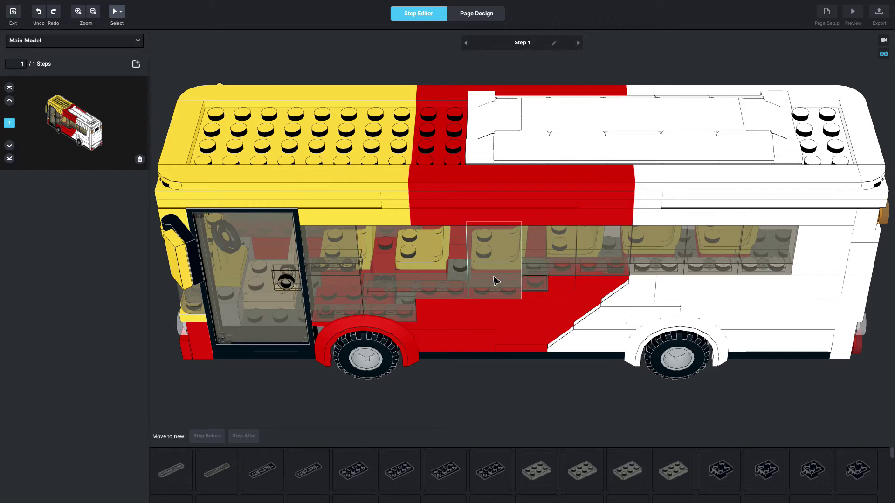
{"action": "scroll", "coordinate": [495, 280], "scroll_direction": "down", "scroll_amount": 5}
{"action": "scroll", "coordinate": [495, 280], "scroll_direction": "down", "scroll_amount": 2}
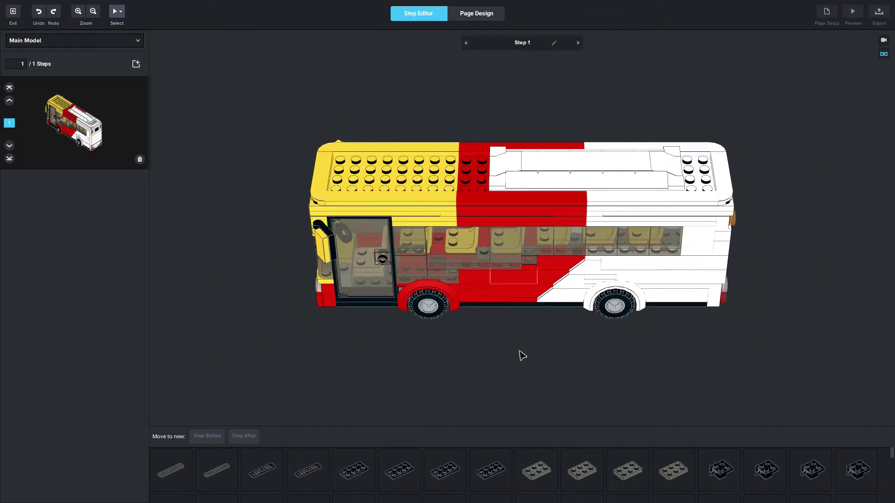
{"action": "right_click_drag", "start_coordinate": [513, 359], "coordinate": [534, 352]}
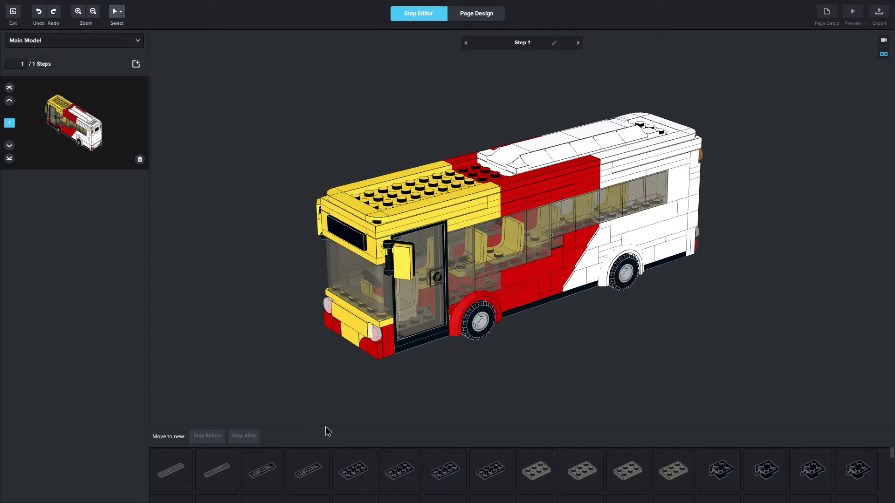
{"action": "left_click_drag", "start_coordinate": [327, 415], "coordinate": [331, 289]}
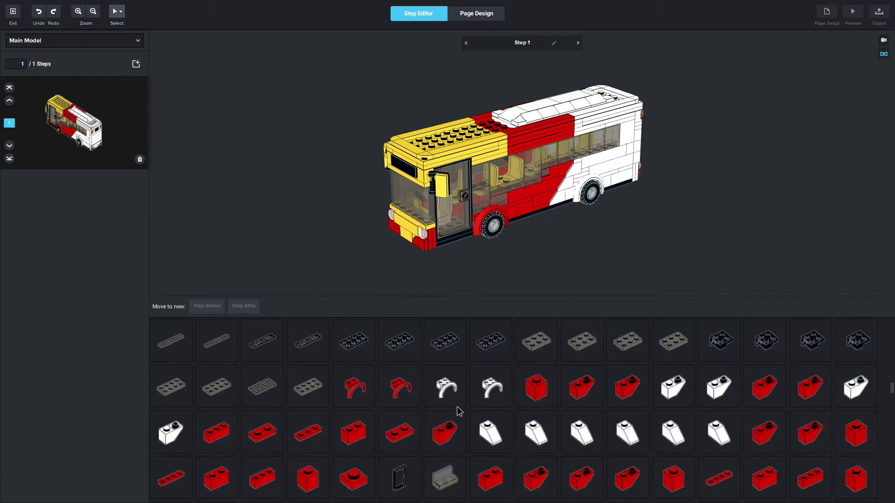
Check the Main Model list, enlarge the 3D view, and turn the bus to show its underside
{"action": "scroll", "coordinate": [490, 456], "scroll_direction": "down", "scroll_amount": 2}
{"action": "scroll", "coordinate": [490, 457], "scroll_direction": "up", "scroll_amount": 4}
{"action": "left_click", "coordinate": [135, 41]}
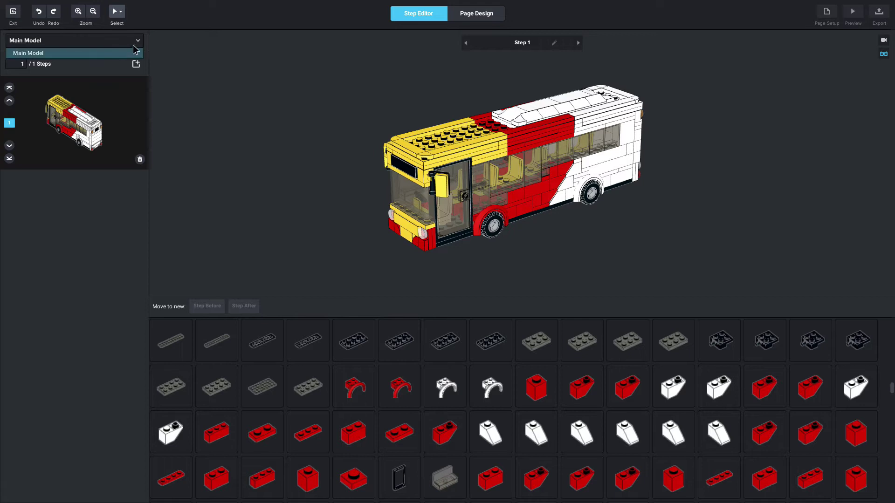
{"action": "left_click", "coordinate": [128, 54]}
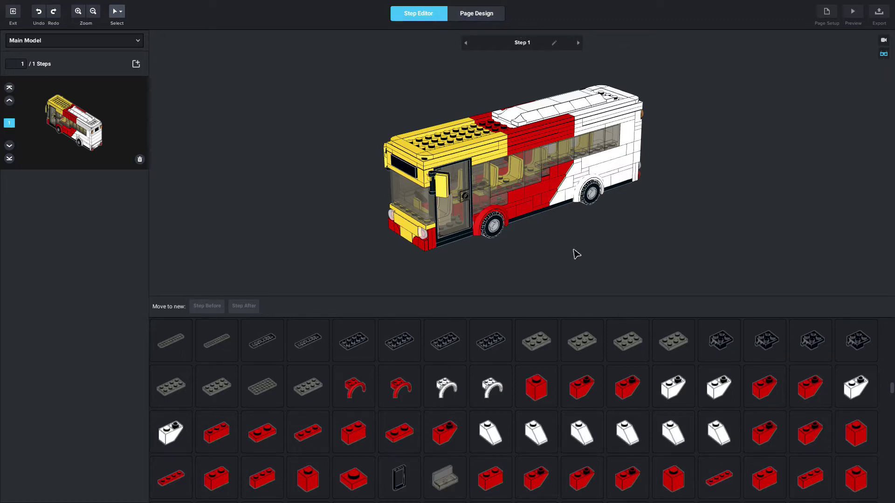
{"action": "scroll", "coordinate": [575, 253], "scroll_direction": "up", "scroll_amount": 3}
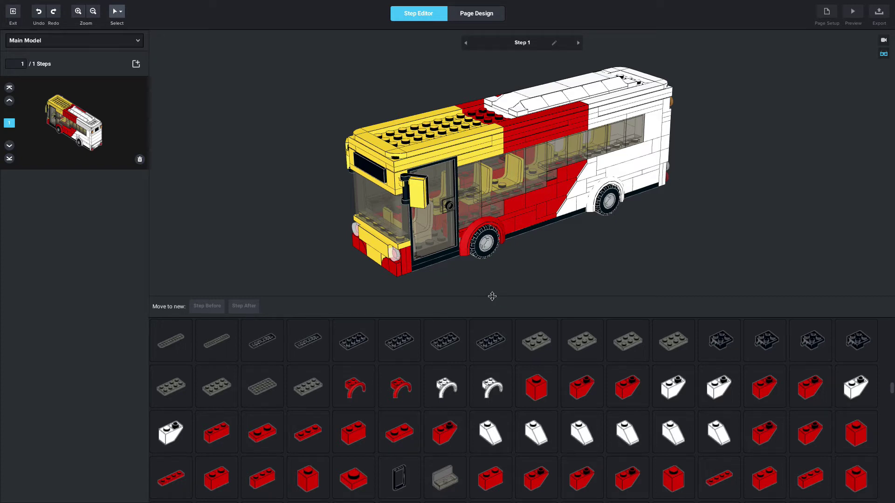
{"action": "left_click_drag", "start_coordinate": [492, 297], "coordinate": [479, 374]}
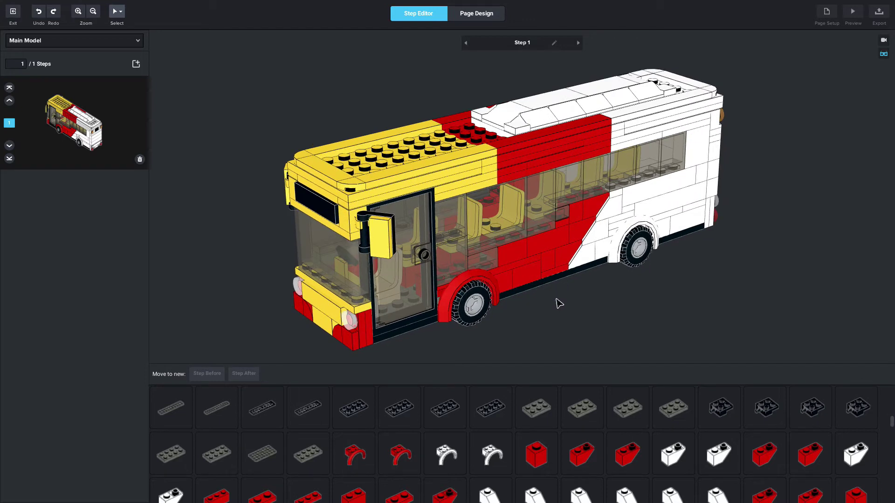
{"action": "right_click_drag", "start_coordinate": [559, 301], "coordinate": [557, 275]}
Move two grey chassis plates into a new first step
{"action": "left_click", "coordinate": [573, 272]}
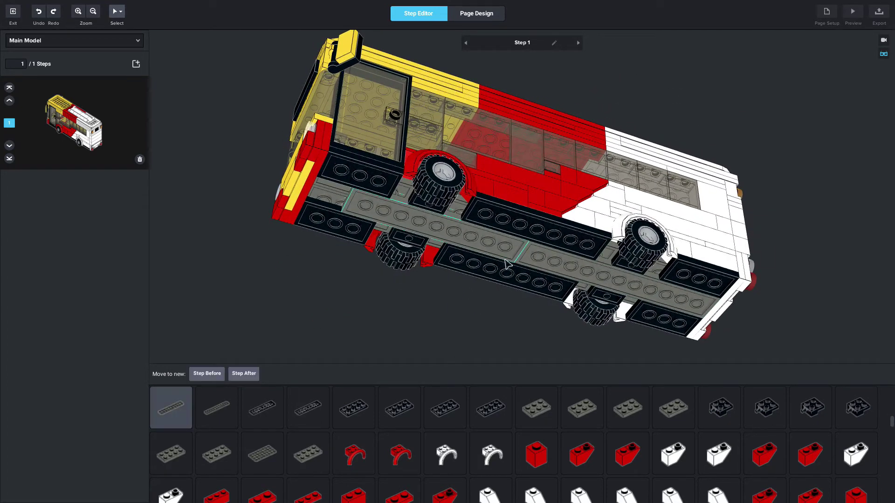
{"action": "left_click", "coordinate": [589, 273]}
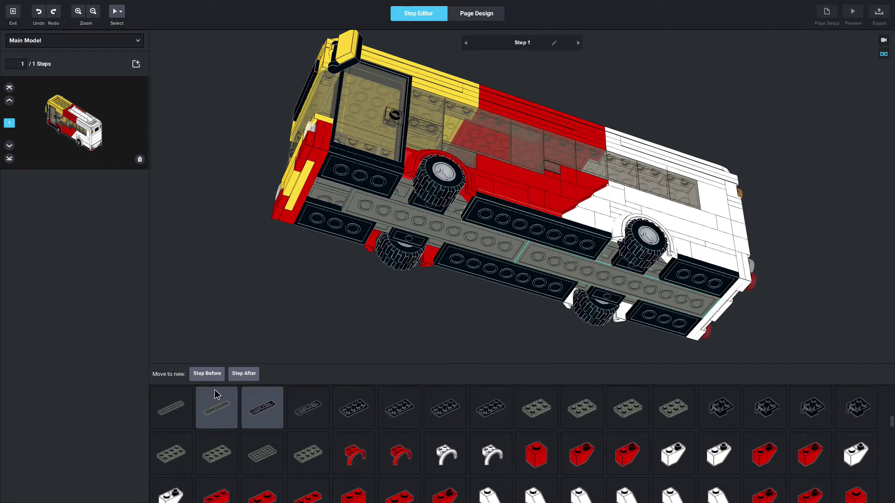
{"action": "left_click", "coordinate": [205, 375]}
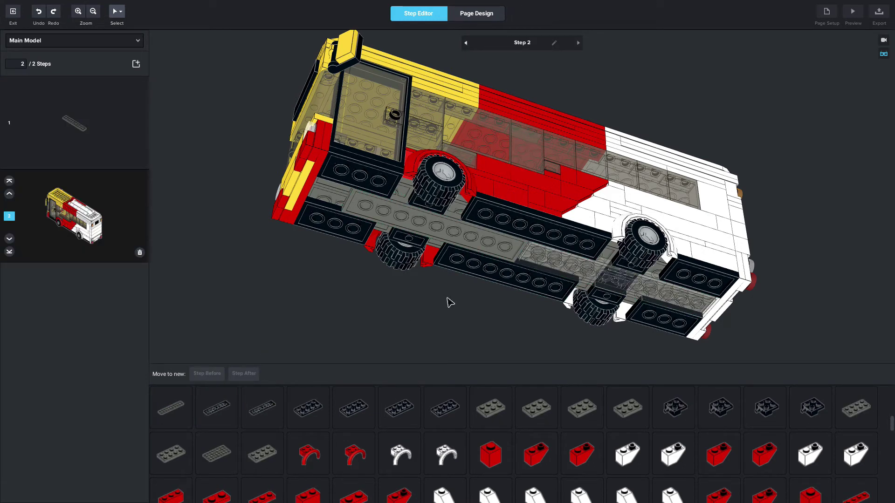
{"action": "left_click_drag", "start_coordinate": [467, 240], "coordinate": [107, 127]}
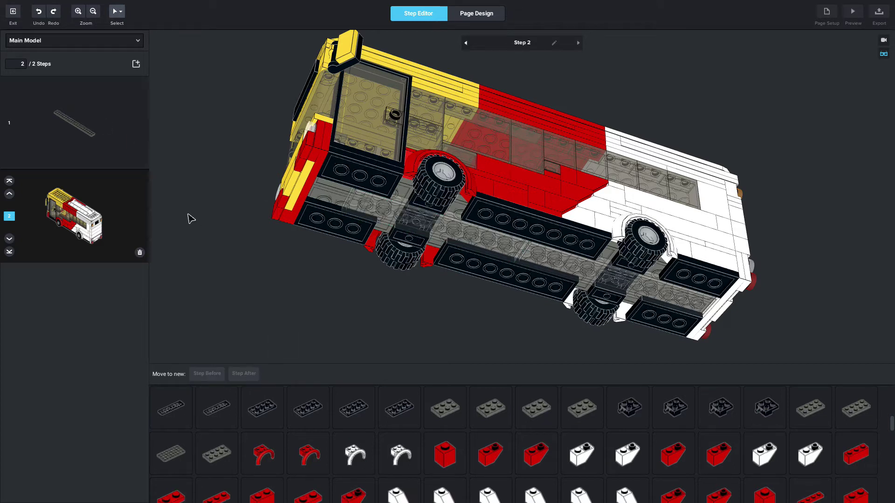
{"action": "left_click", "coordinate": [97, 119]}
{"action": "right_click_drag", "start_coordinate": [464, 267], "coordinate": [395, 290]}
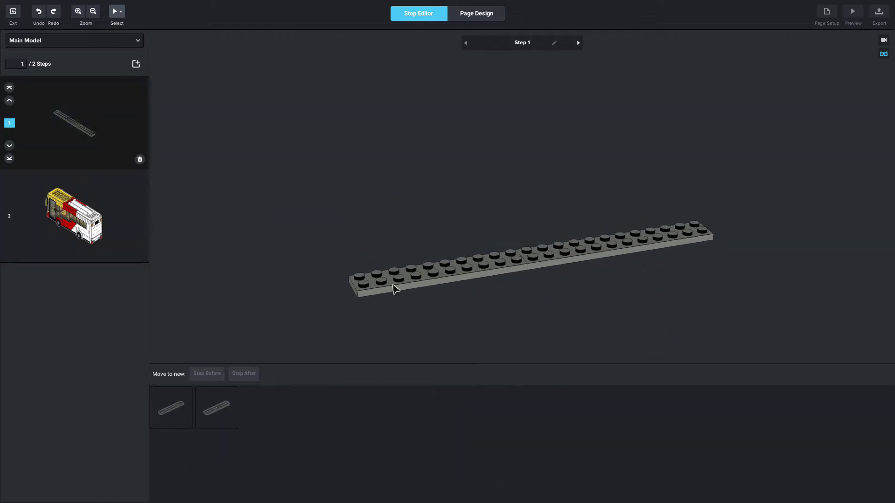
{"action": "left_click", "coordinate": [143, 226]}
{"action": "right_click_drag", "start_coordinate": [594, 308], "coordinate": [594, 270]}
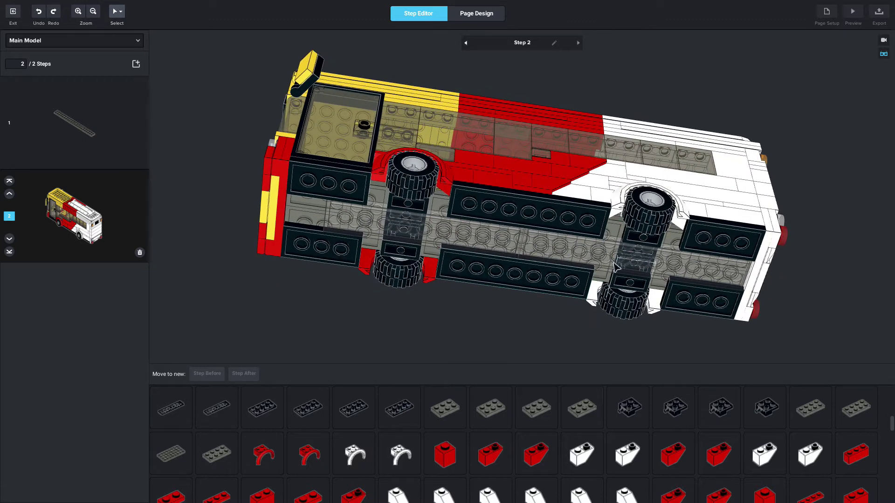
Add six black chassis plates to step 1 and split the remaining chassis parts into step 2
{"action": "left_click", "coordinate": [353, 190]}
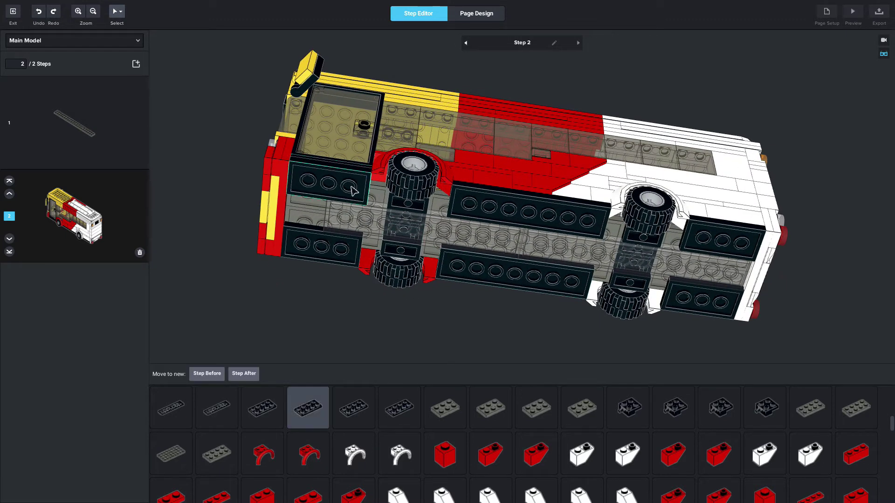
{"action": "left_click", "coordinate": [326, 247], "text": "ctrl"}
{"action": "left_click", "coordinate": [505, 208], "text": "ctrl"}
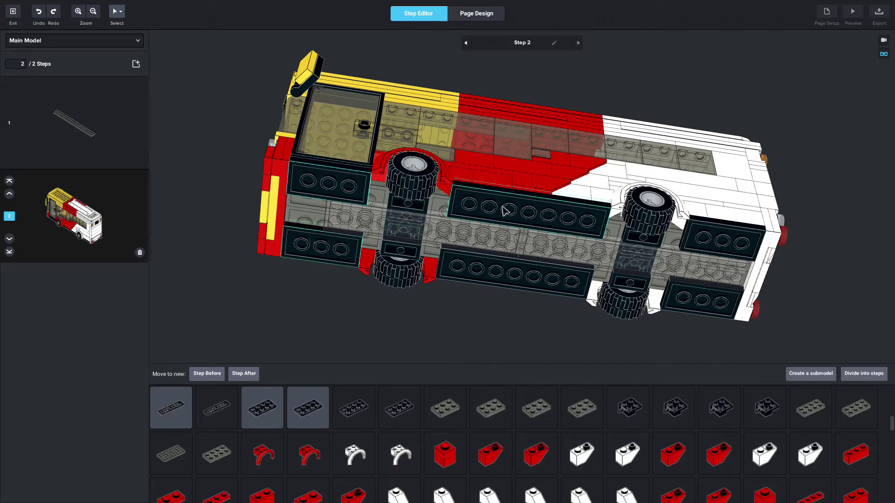
{"action": "left_click", "coordinate": [496, 277], "text": "ctrl"}
{"action": "left_click", "coordinate": [693, 258], "text": "ctrl"}
{"action": "left_click", "coordinate": [697, 303], "text": "ctrl"}
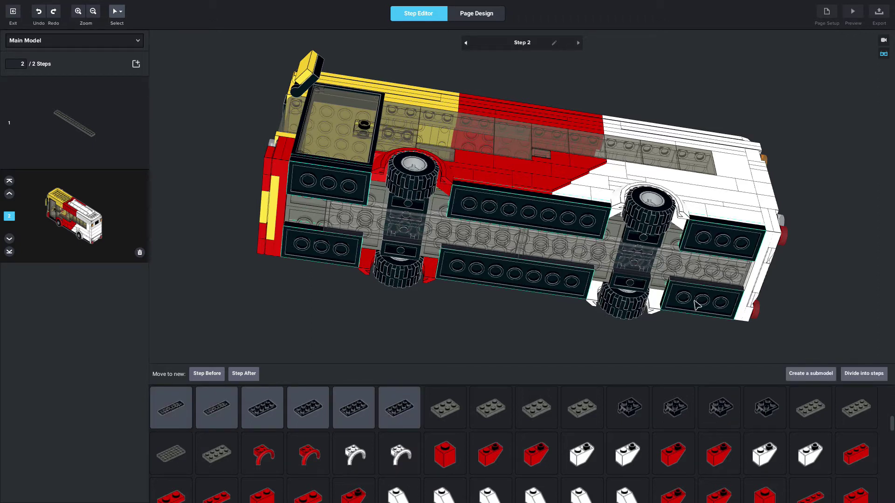
{"action": "left_click_drag", "start_coordinate": [336, 191], "coordinate": [129, 136]}
{"action": "left_click_drag", "start_coordinate": [460, 240], "coordinate": [132, 304]}
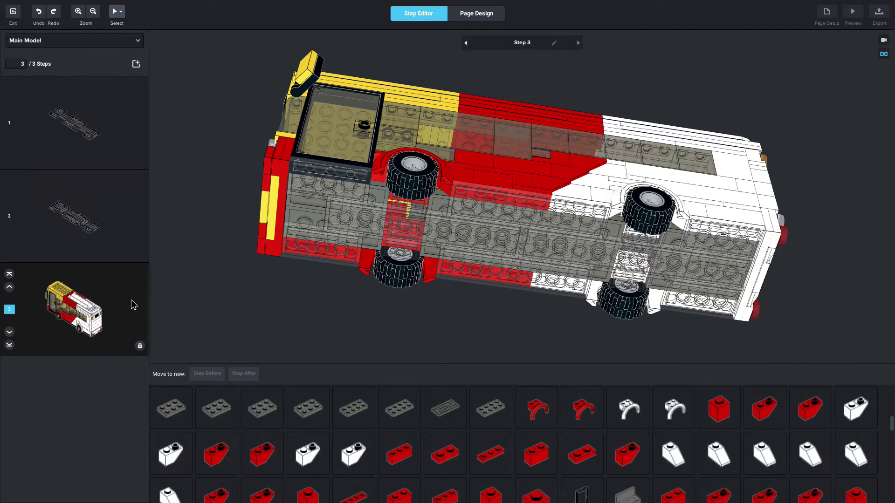
{"action": "left_click", "coordinate": [110, 161]}
{"action": "left_click", "coordinate": [91, 206]}
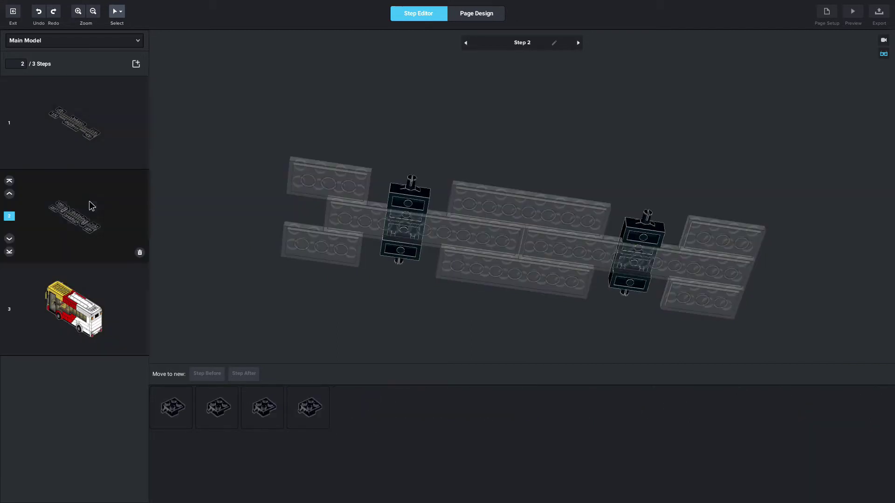
Move seven grey chassis plates from step 3 into their own earlier step
{"action": "left_click", "coordinate": [107, 324]}
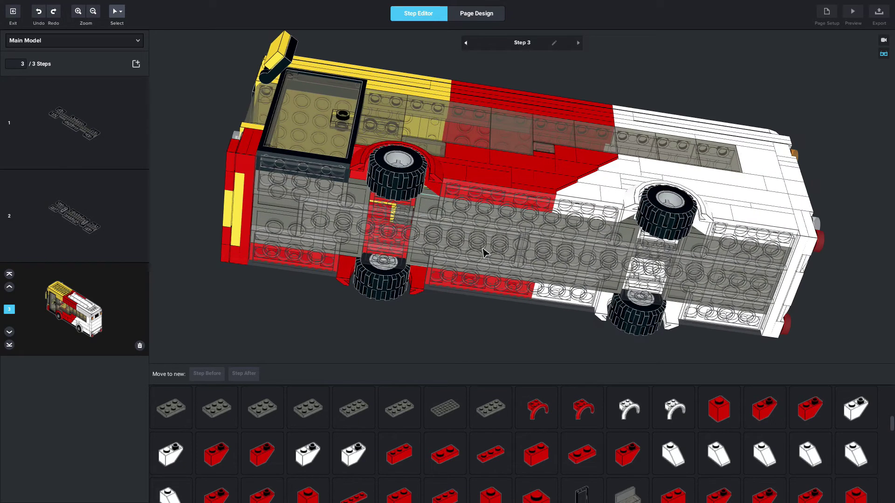
{"action": "left_click", "coordinate": [310, 200]}
{"action": "left_click", "coordinate": [304, 225], "text": "ctrl"}
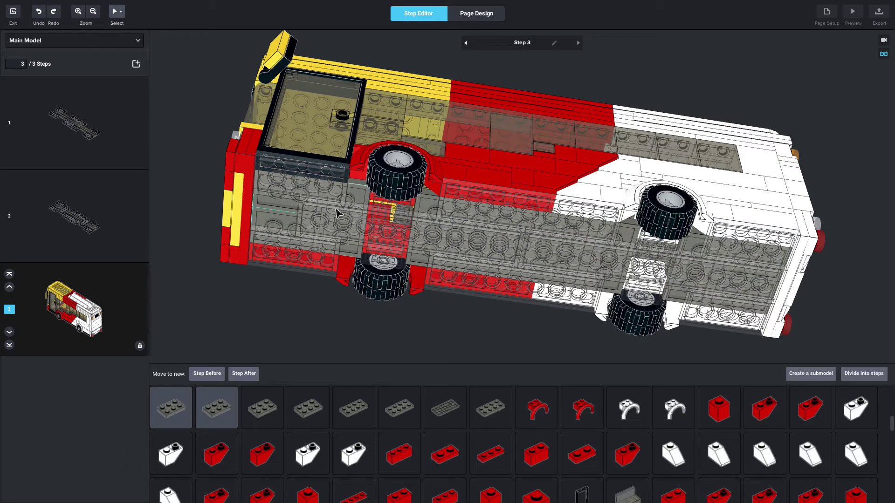
{"action": "left_click", "coordinate": [354, 218], "text": "ctrl"}
{"action": "left_click", "coordinate": [464, 231], "text": "ctrl"}
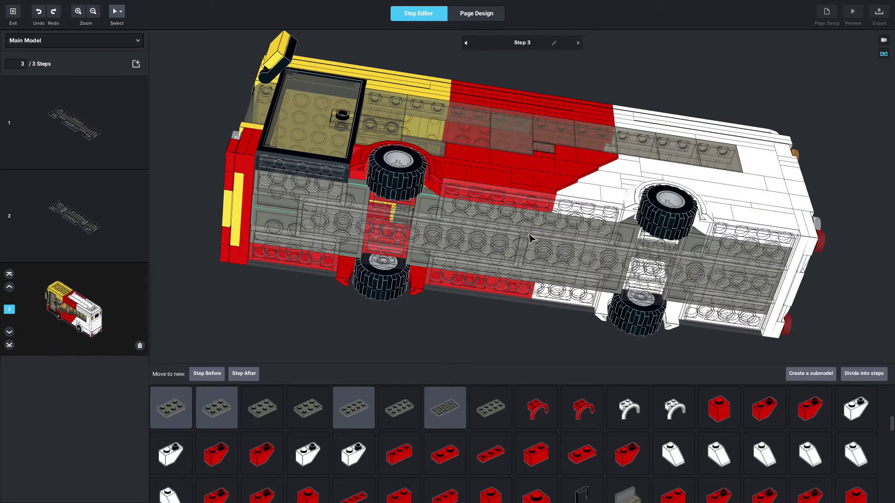
{"action": "left_click", "coordinate": [606, 257], "text": "ctrl"}
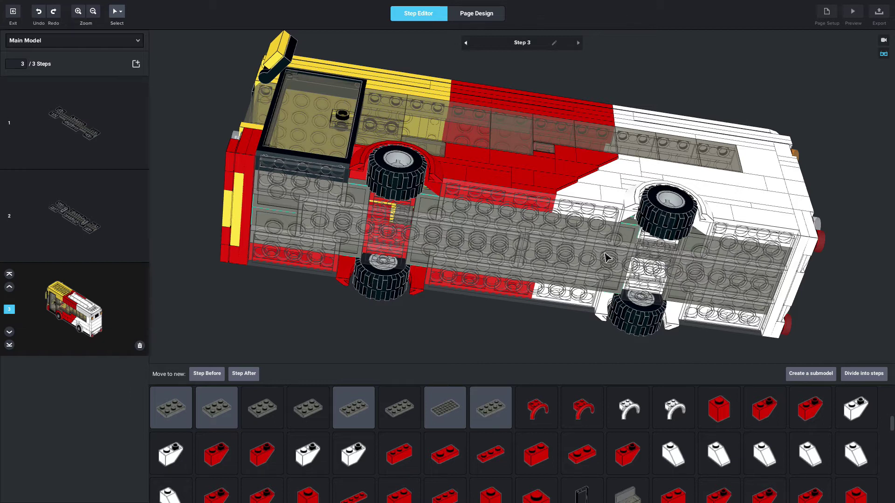
{"action": "left_click", "coordinate": [680, 272], "text": "ctrl"}
{"action": "left_click", "coordinate": [756, 261], "text": "ctrl"}
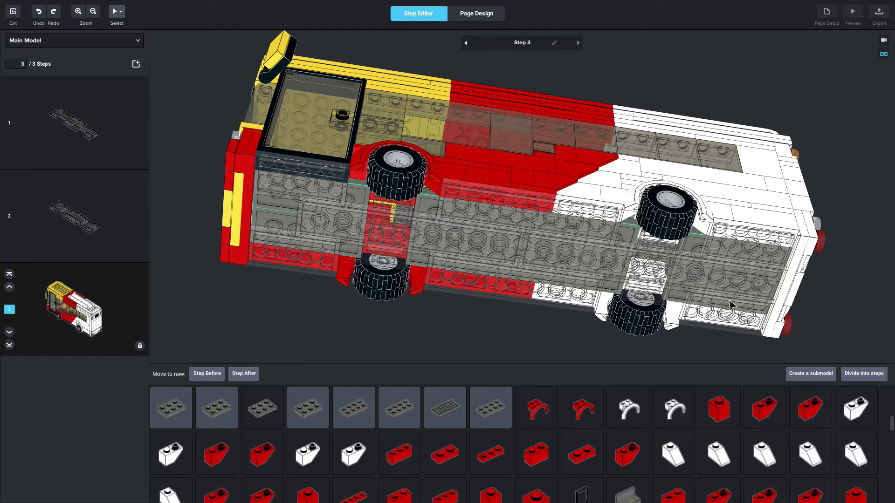
{"action": "left_click", "coordinate": [207, 374]}
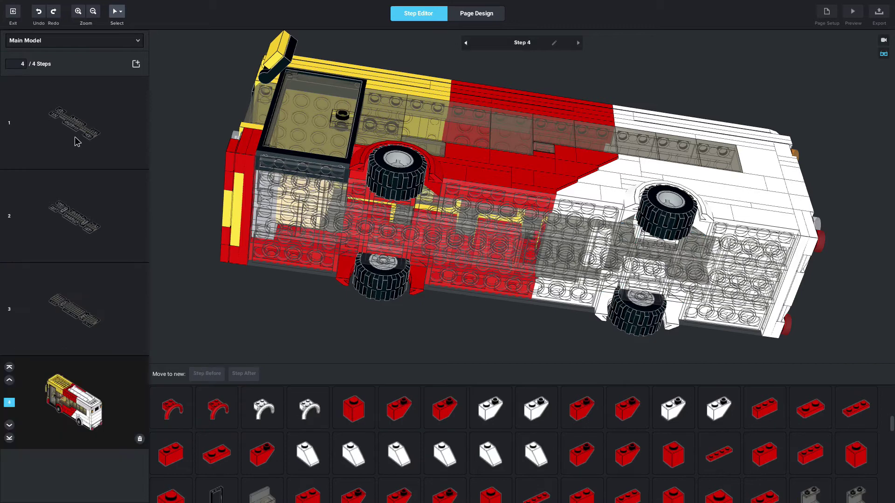
{"action": "right_click_drag", "start_coordinate": [338, 285], "coordinate": [449, 342]}
Select the wheel-arch part and view the bus from the side and rear
{"action": "left_click", "coordinate": [399, 298]}
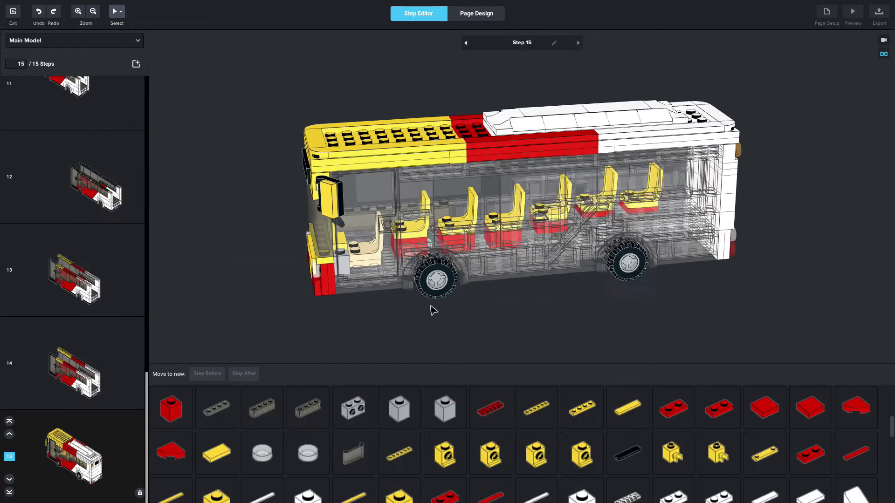
{"action": "right_click_drag", "start_coordinate": [433, 310], "coordinate": [430, 303]}
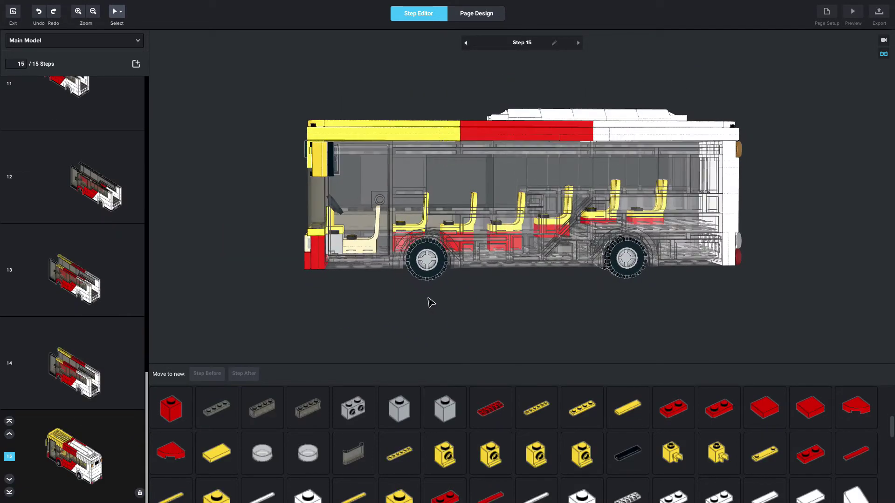
{"action": "mouse_move", "coordinate": [506, 301]}
{"action": "right_mouse_down"}
{"action": "mouse_move", "coordinate": [522, 306]}
{"action": "mouse_move", "coordinate": [504, 307]}
{"action": "right_mouse_up"}
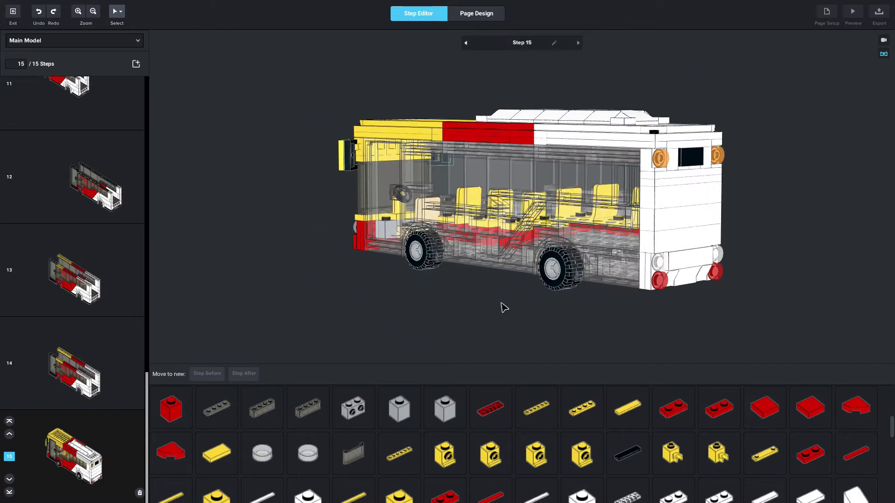
{"action": "scroll", "coordinate": [77, 238], "scroll_direction": "up", "scroll_amount": 10}
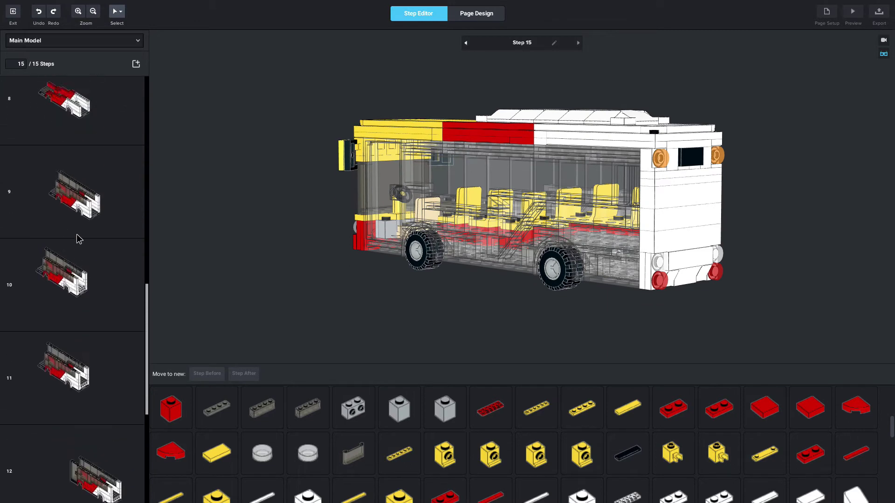
{"action": "scroll", "coordinate": [77, 238], "scroll_direction": "up", "scroll_amount": 10}
Review build steps 3 through 7 in the step list
{"action": "left_click", "coordinate": [70, 286]}
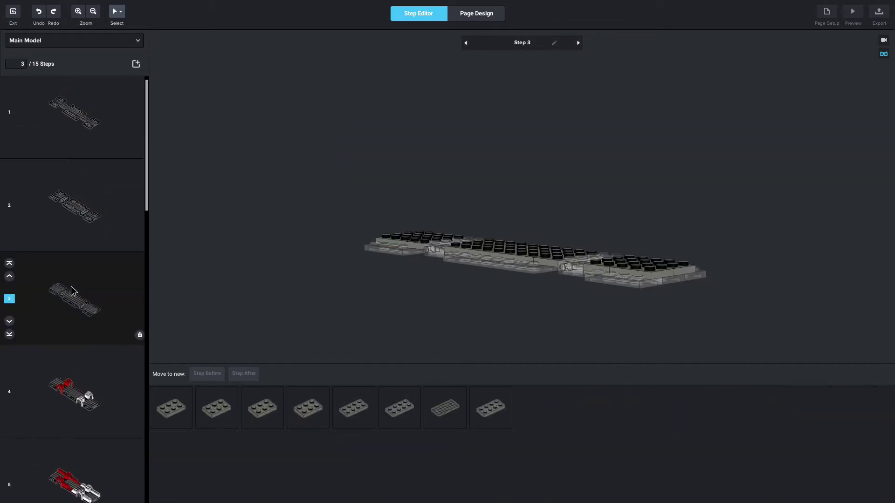
{"action": "left_click", "coordinate": [79, 364]}
{"action": "scroll", "coordinate": [79, 365], "scroll_direction": "down", "scroll_amount": 2}
{"action": "left_click", "coordinate": [74, 370]}
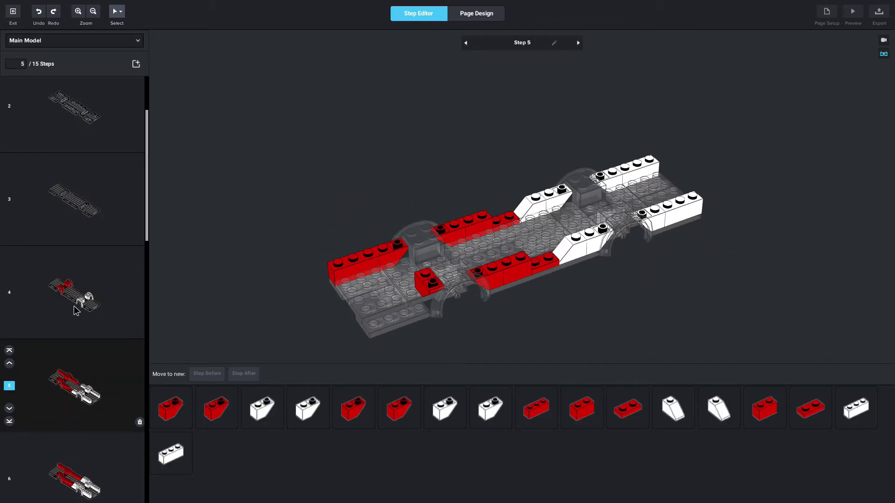
{"action": "scroll", "coordinate": [74, 306], "scroll_direction": "down", "scroll_amount": 2}
{"action": "left_click", "coordinate": [69, 365]}
{"action": "scroll", "coordinate": [69, 365], "scroll_direction": "down", "scroll_amount": 2}
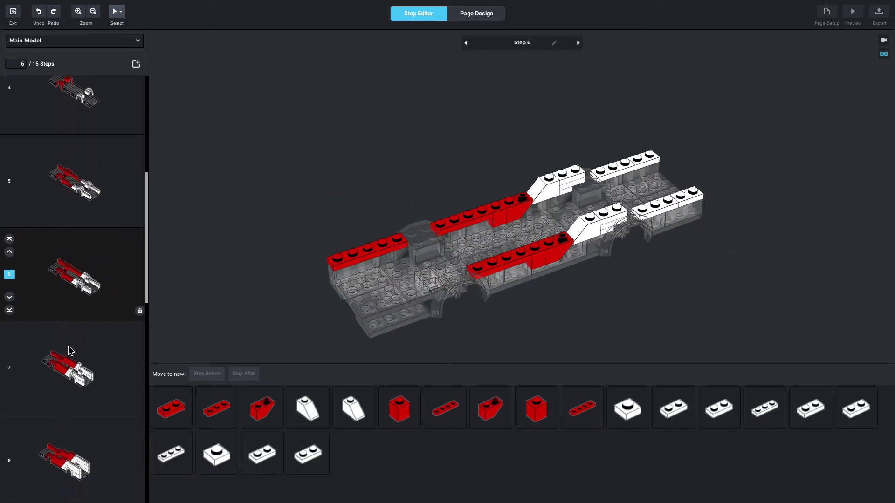
{"action": "left_click", "coordinate": [68, 346]}
Review steps 11 through 15, ending on the complete bus
{"action": "scroll", "coordinate": [68, 346], "scroll_direction": "down", "scroll_amount": 8}
{"action": "left_click", "coordinate": [69, 345]}
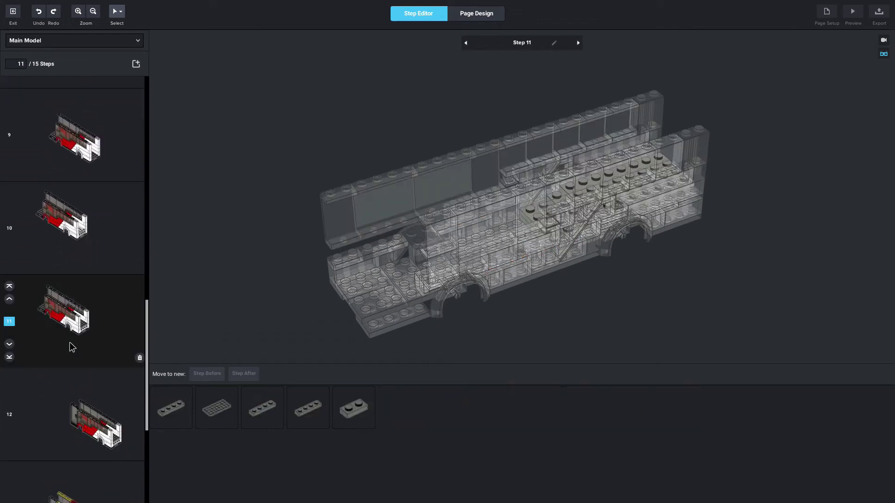
{"action": "scroll", "coordinate": [70, 346], "scroll_direction": "down", "scroll_amount": 1}
{"action": "left_click", "coordinate": [71, 346]}
{"action": "left_click", "coordinate": [83, 433]}
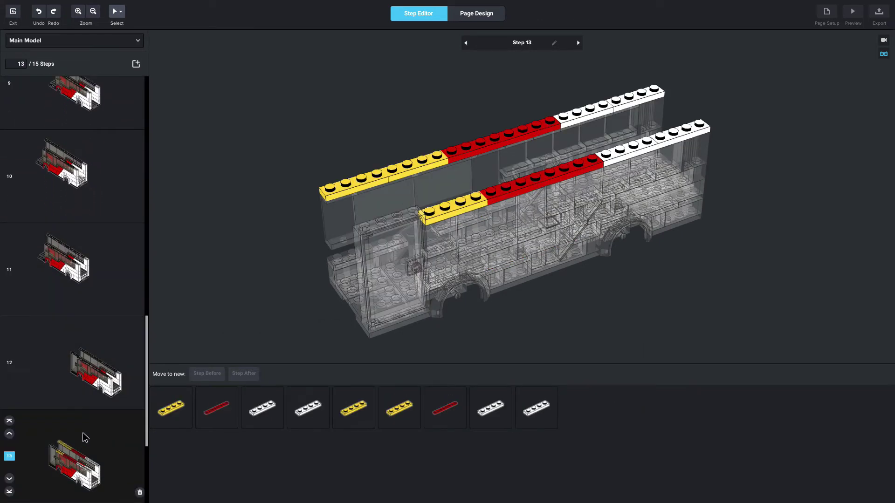
{"action": "scroll", "coordinate": [65, 432], "scroll_direction": "down", "scroll_amount": 5}
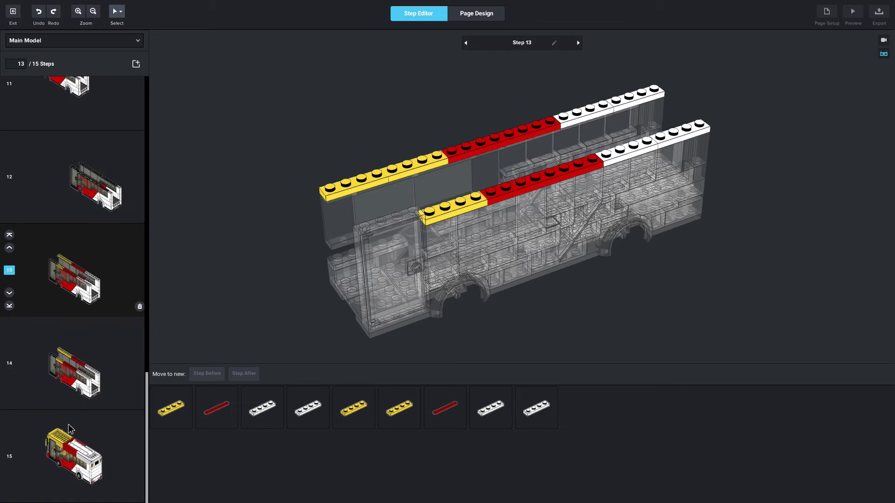
{"action": "left_click", "coordinate": [79, 457]}
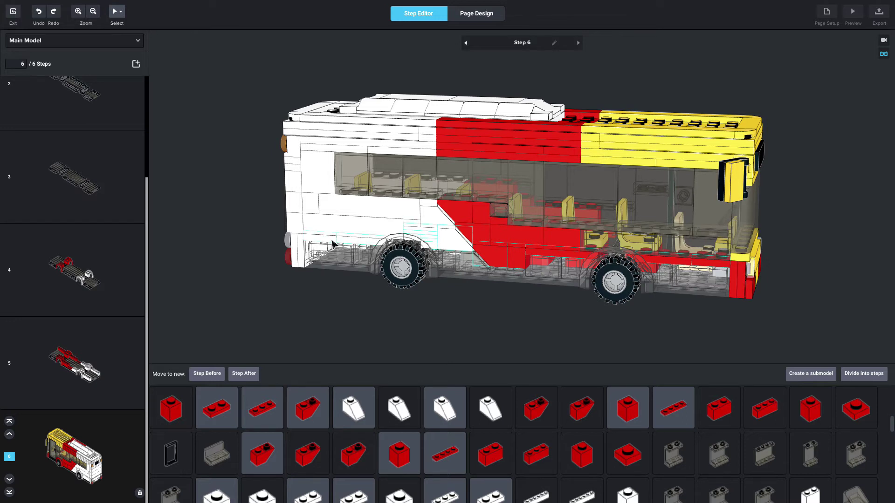
Split the selected parts into an earlier step, then select the bus's rear-end pieces
{"action": "left_click", "coordinate": [207, 373]}
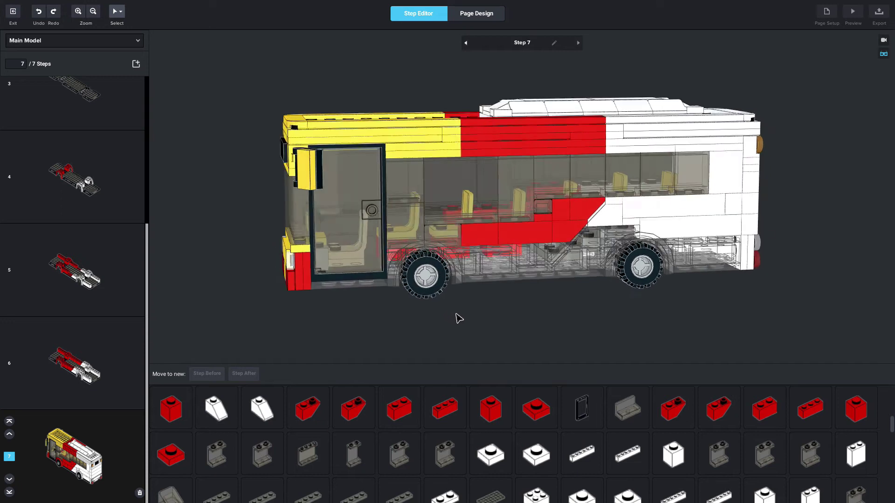
{"action": "left_click", "coordinate": [656, 230]}
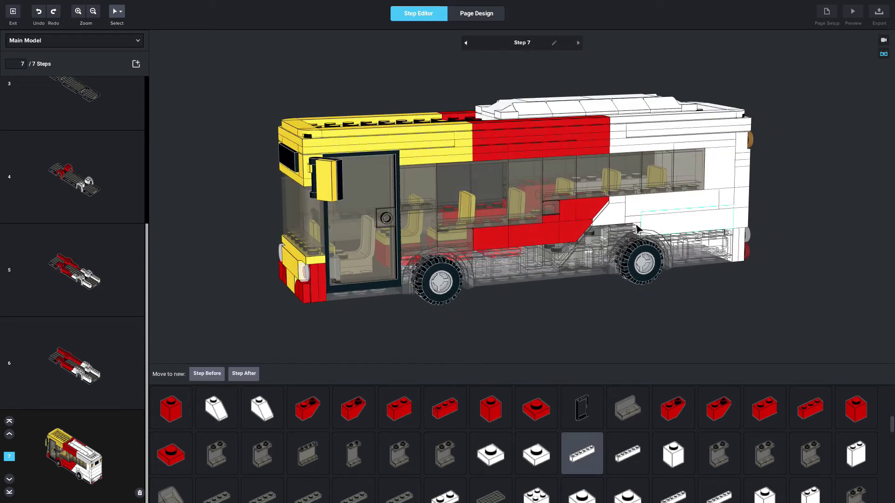
{"action": "left_click", "coordinate": [619, 224], "text": "ctrl"}
{"action": "left_click", "coordinate": [619, 225], "text": "ctrl"}
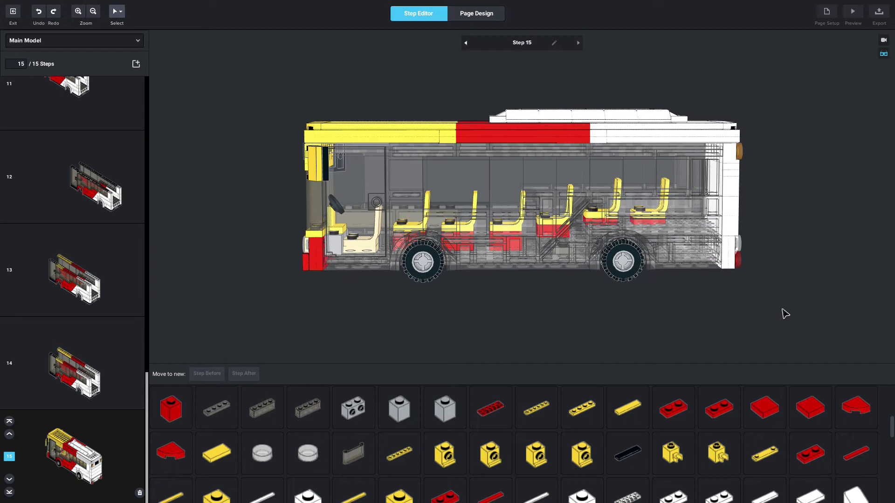
{"action": "left_click_drag", "start_coordinate": [781, 308], "coordinate": [694, 157]}
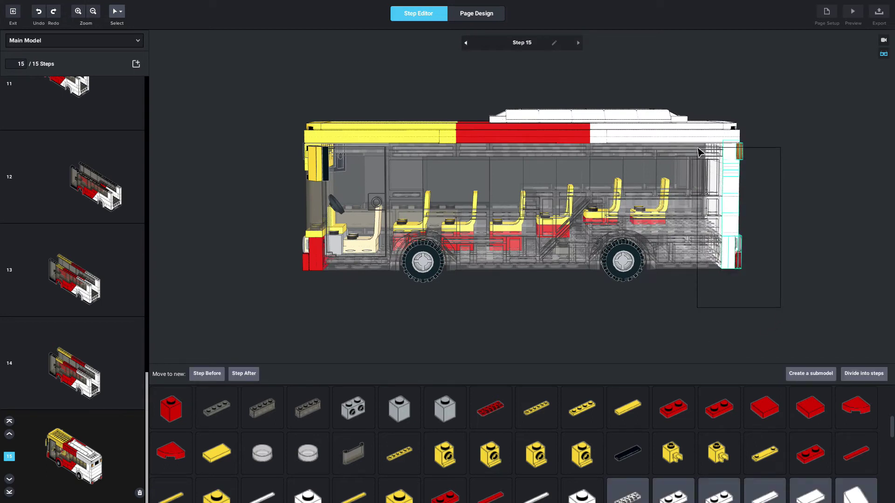
{"action": "right_click_drag", "start_coordinate": [782, 184], "coordinate": [457, 280]}
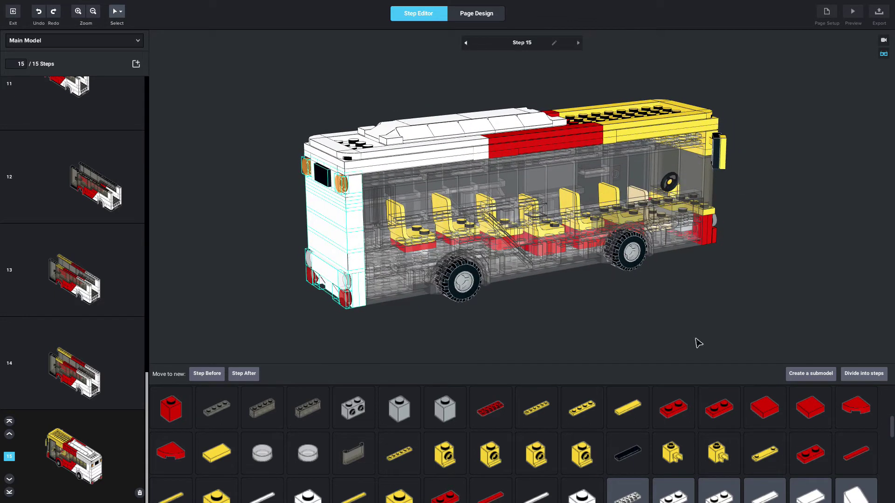
Turn the selected rear pieces into a submodel named 'Back'
{"action": "left_click", "coordinate": [806, 376]}
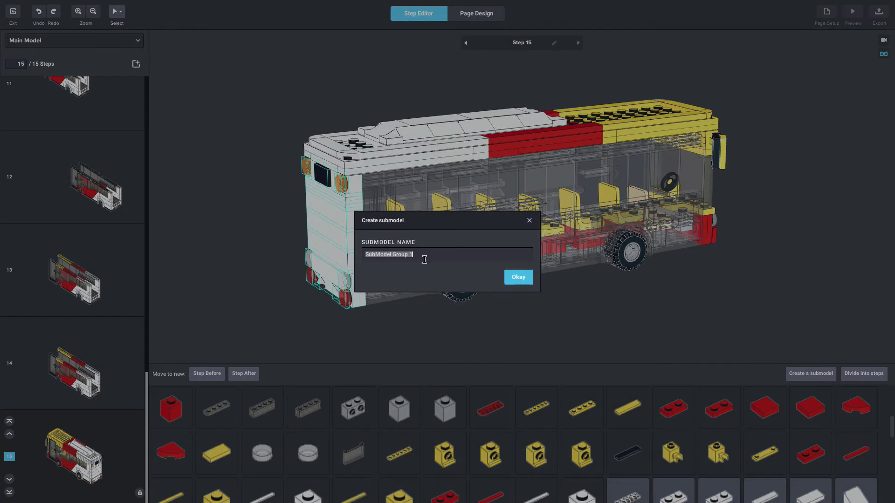
{"action": "type", "text": "Back"}
{"action": "left_click", "coordinate": [518, 278]}
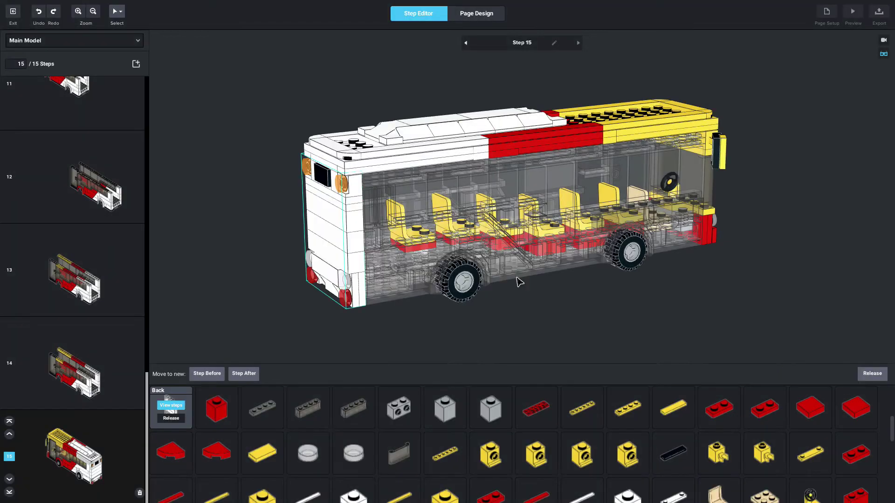
Give the Back submodel its own step 15
{"action": "left_click", "coordinate": [412, 279]}
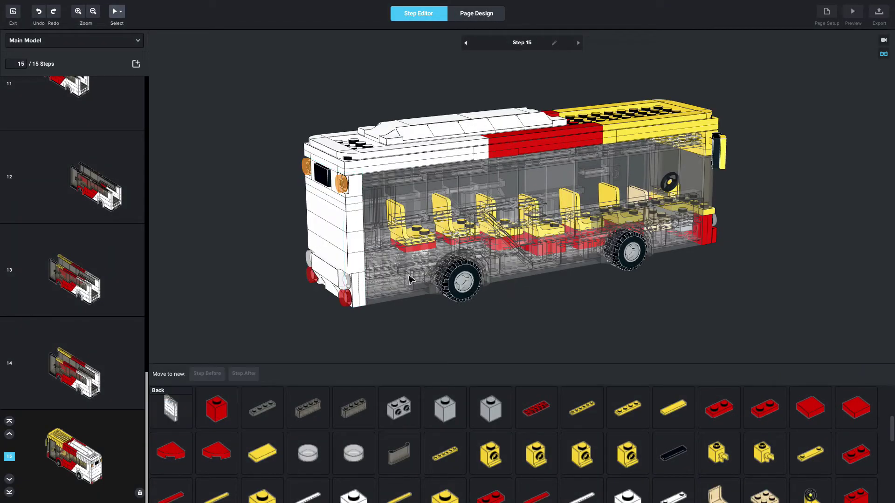
{"action": "left_click", "coordinate": [343, 253]}
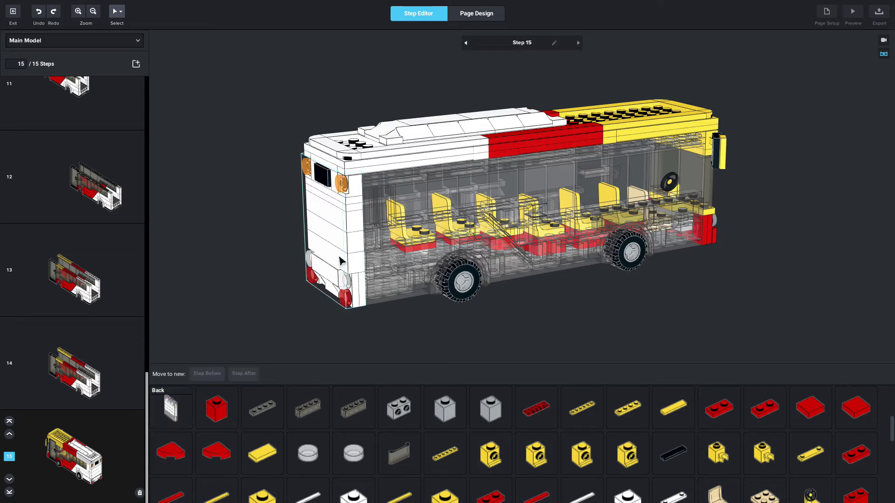
{"action": "left_click", "coordinate": [195, 375]}
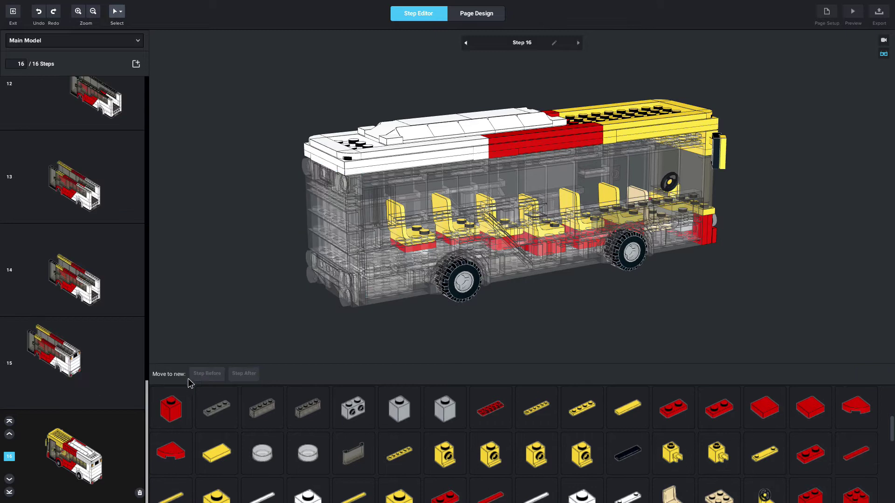
{"action": "left_click", "coordinate": [68, 351]}
Go to step 15 and view the Back submodel's own instructions, a single step
{"action": "left_click", "coordinate": [117, 282]}
{"action": "left_click", "coordinate": [97, 351]}
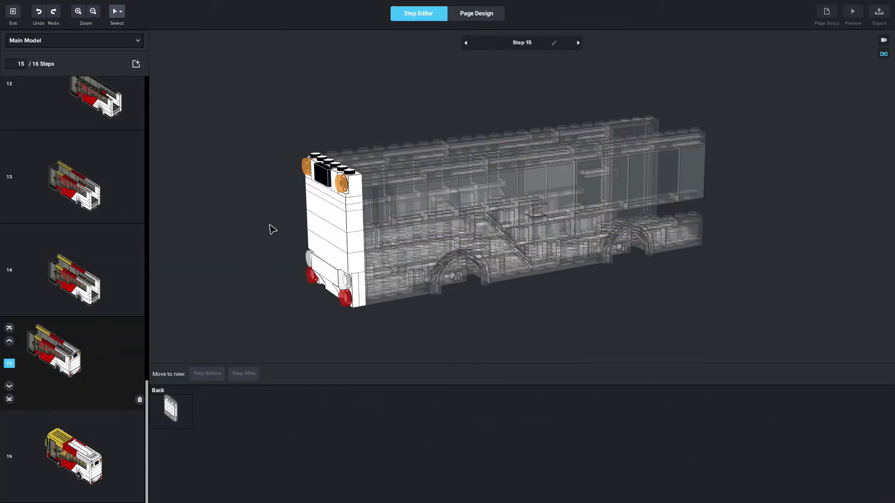
{"action": "left_click", "coordinate": [182, 415]}
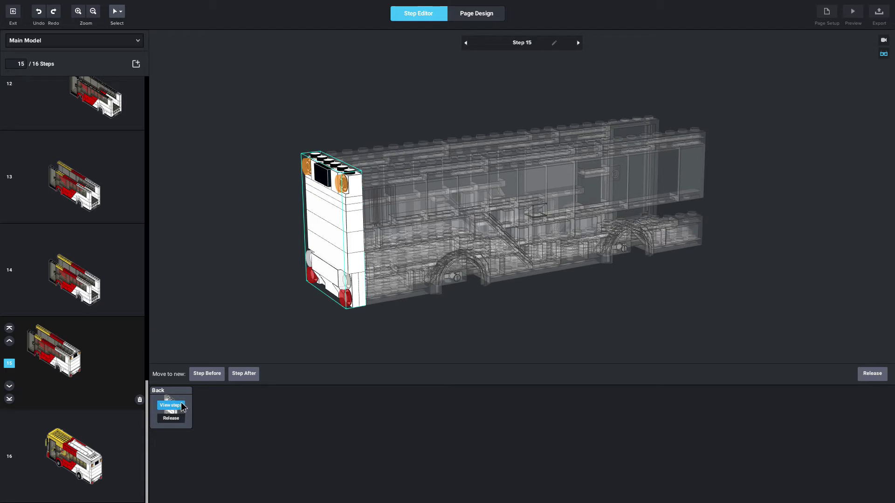
{"action": "left_click", "coordinate": [180, 405]}
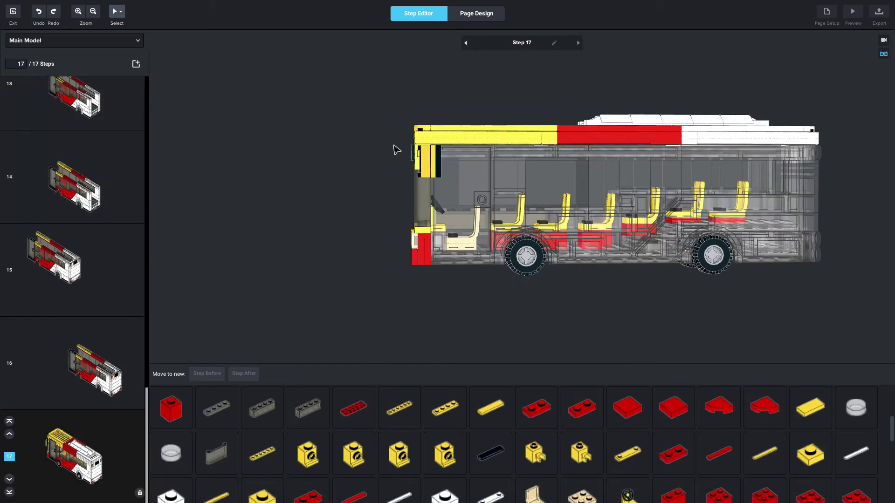
Box-select the roof pieces at the front of the bus and make them a submodel named Roof
{"action": "left_click_drag", "start_coordinate": [393, 148], "coordinate": [453, 279]}
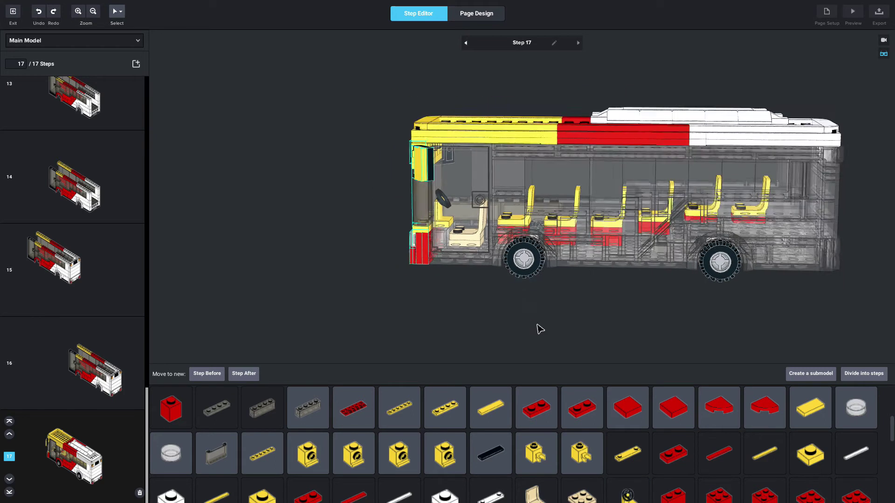
{"action": "left_click", "coordinate": [820, 373]}
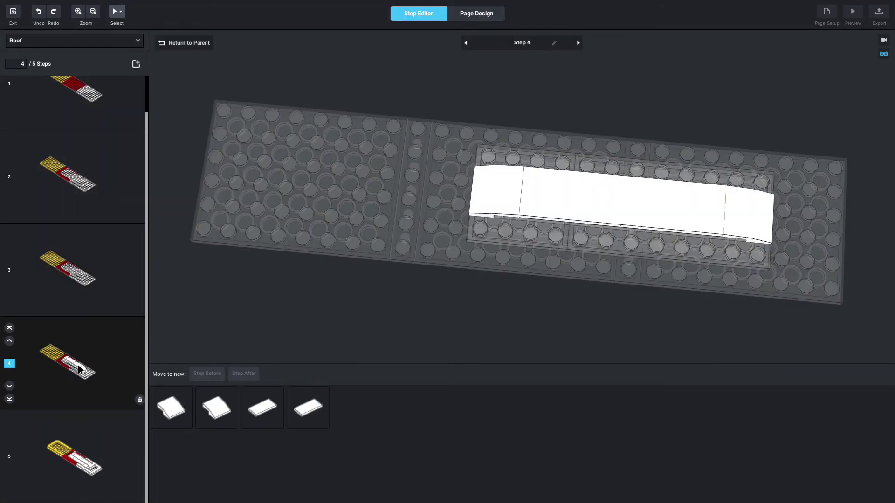
In the Roof's step 5, select the white slope tiles along the roof centre
{"action": "left_click", "coordinate": [130, 445]}
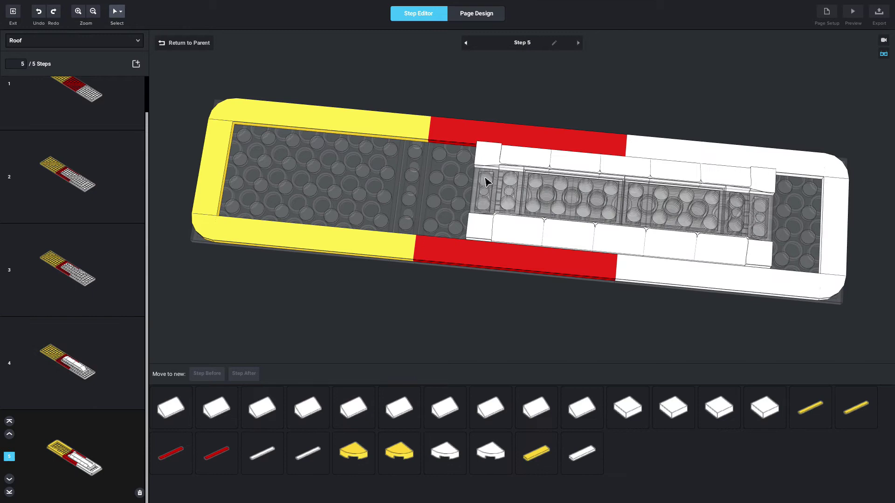
{"action": "left_click_drag", "start_coordinate": [463, 160], "coordinate": [727, 261]}
{"action": "left_click", "coordinate": [580, 361]}
{"action": "right_click_drag", "start_coordinate": [579, 361], "coordinate": [574, 343]}
{"action": "left_click_drag", "start_coordinate": [429, 156], "coordinate": [785, 242]}
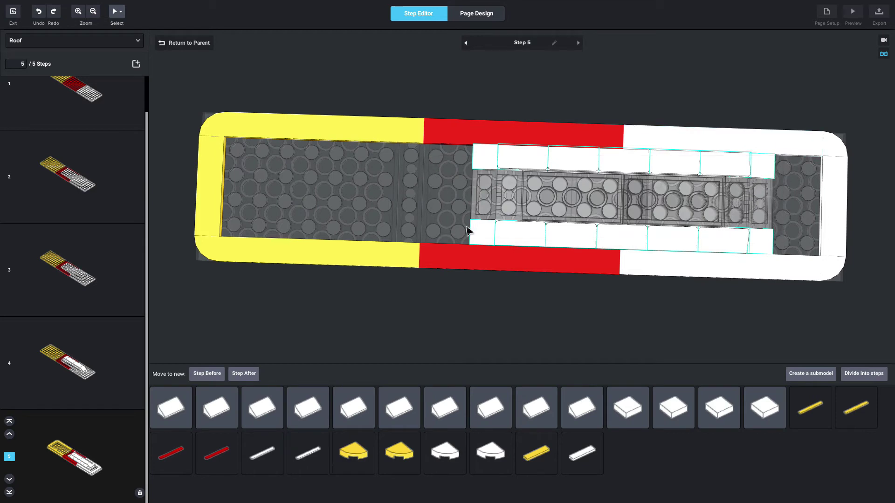
Confirm the tiles now appear in step 4, then return to the 22-step Main Model
{"action": "left_click", "coordinate": [90, 373]}
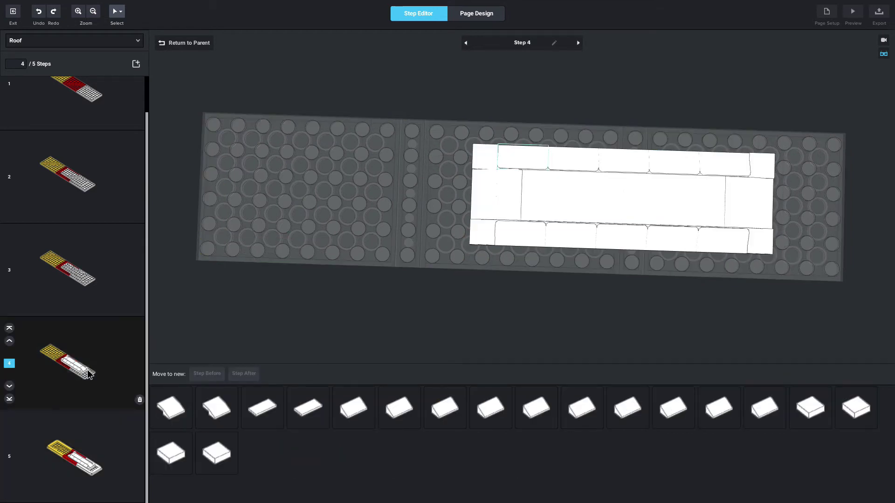
{"action": "left_click", "coordinate": [78, 425]}
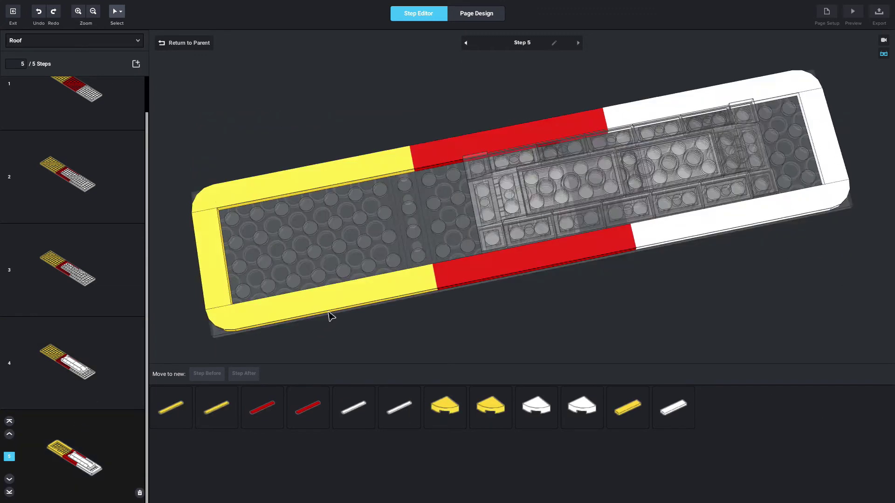
{"action": "left_click", "coordinate": [200, 42]}
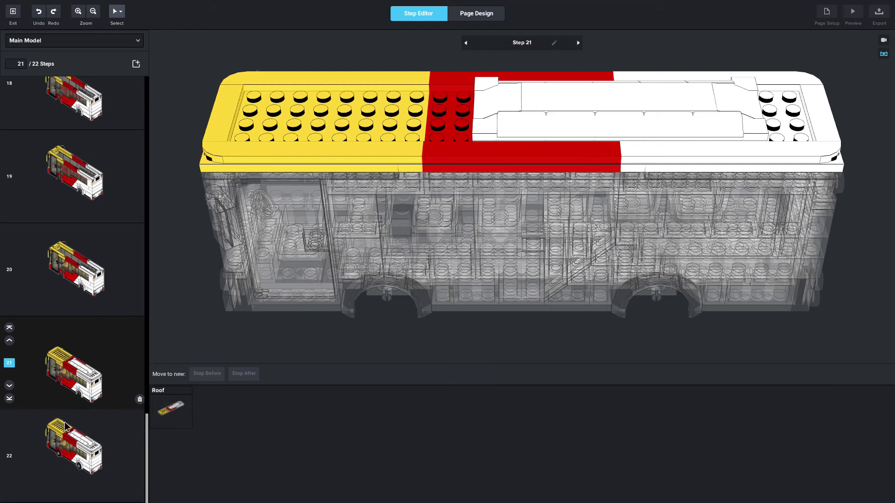
Review step 22 of the Main Model, then switch to Page Design showing 40 pages
{"action": "left_click", "coordinate": [71, 463]}
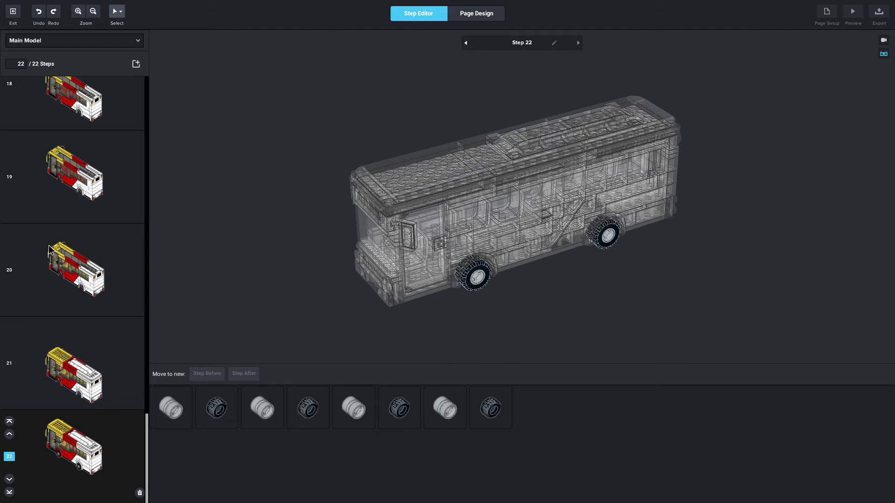
{"action": "scroll", "coordinate": [51, 249], "scroll_direction": "up", "scroll_amount": 10}
{"action": "scroll", "coordinate": [50, 250], "scroll_direction": "down", "scroll_amount": 10}
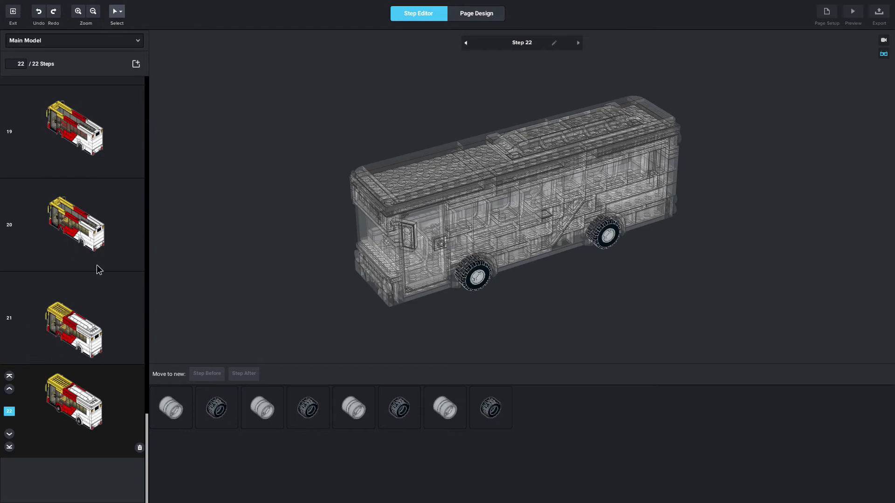
{"action": "scroll", "coordinate": [91, 284], "scroll_direction": "up", "scroll_amount": 2}
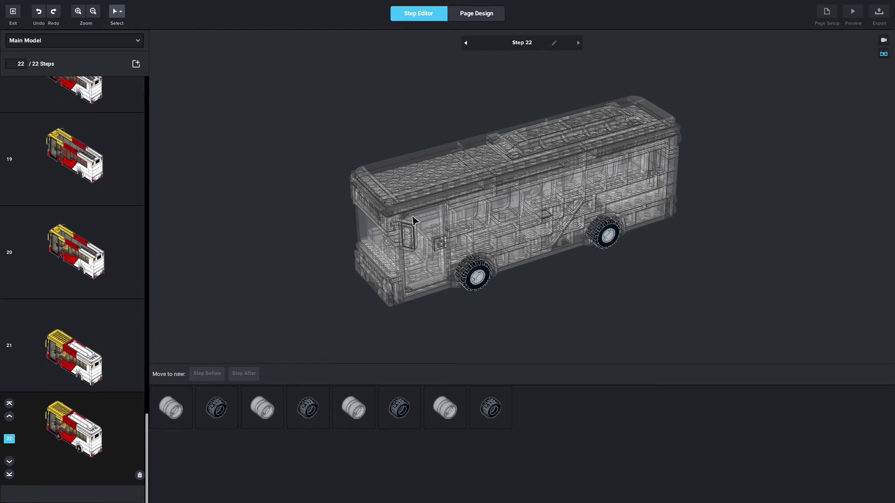
{"action": "left_click", "coordinate": [81, 43]}
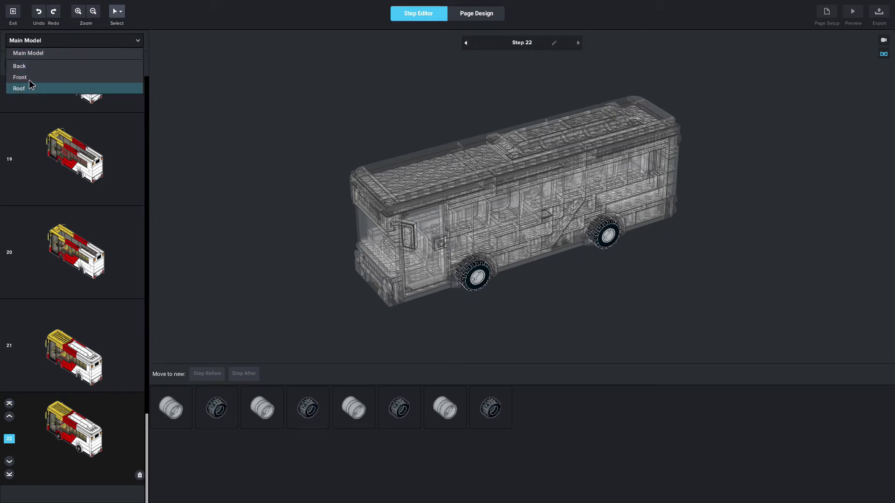
{"action": "left_click", "coordinate": [100, 40]}
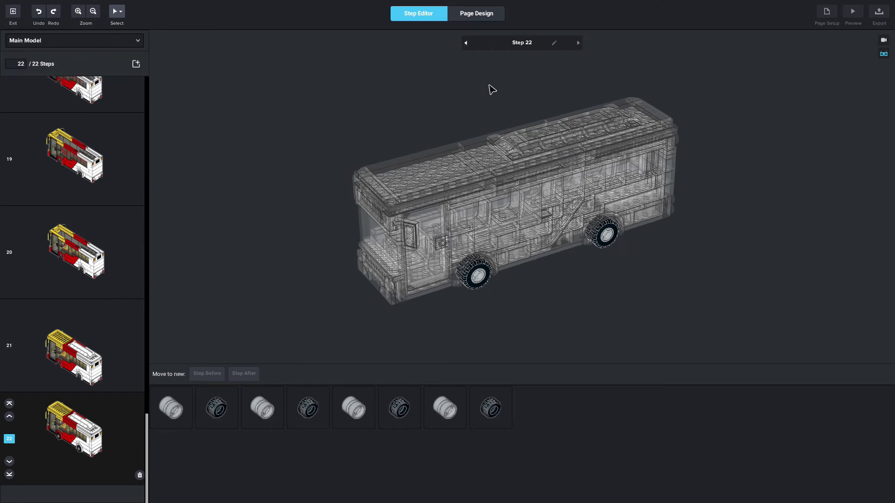
{"action": "left_click", "coordinate": [485, 14]}
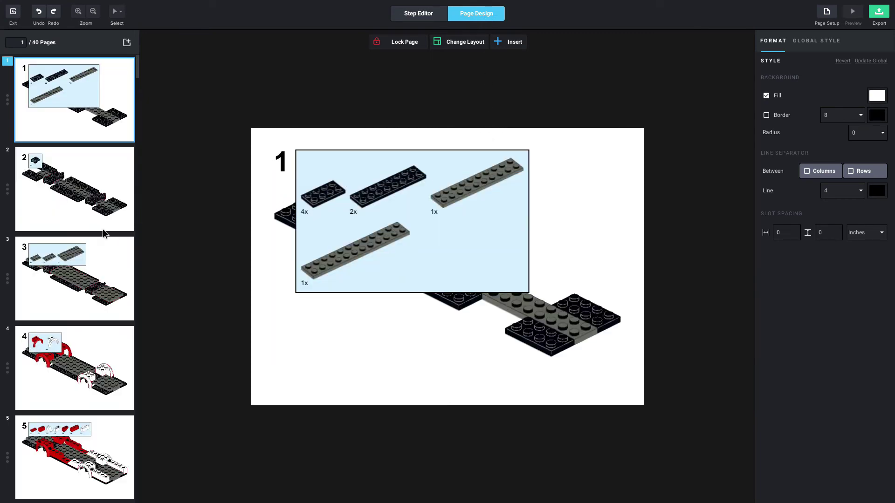
Move page 1's parts list to the top right and scale its parts to 53%
{"action": "scroll", "coordinate": [103, 231], "scroll_direction": "down", "scroll_amount": 7}
{"action": "scroll", "coordinate": [95, 226], "scroll_direction": "up", "scroll_amount": 7}
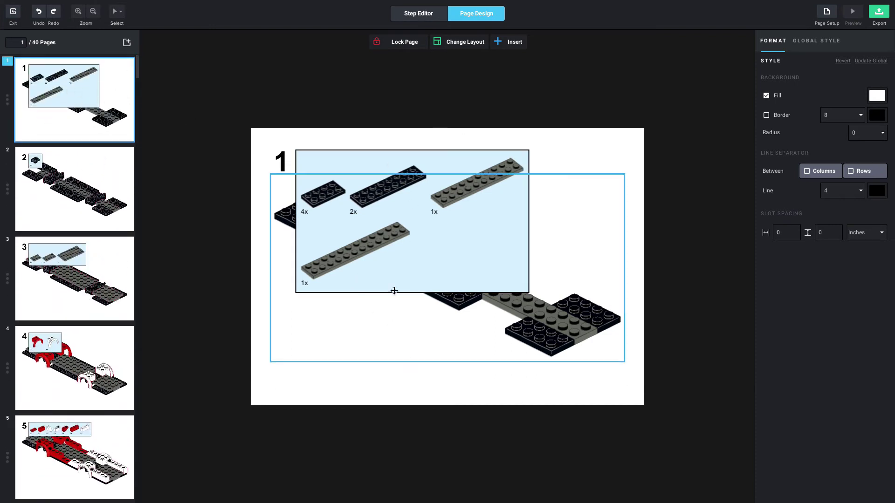
{"action": "left_click", "coordinate": [429, 214]}
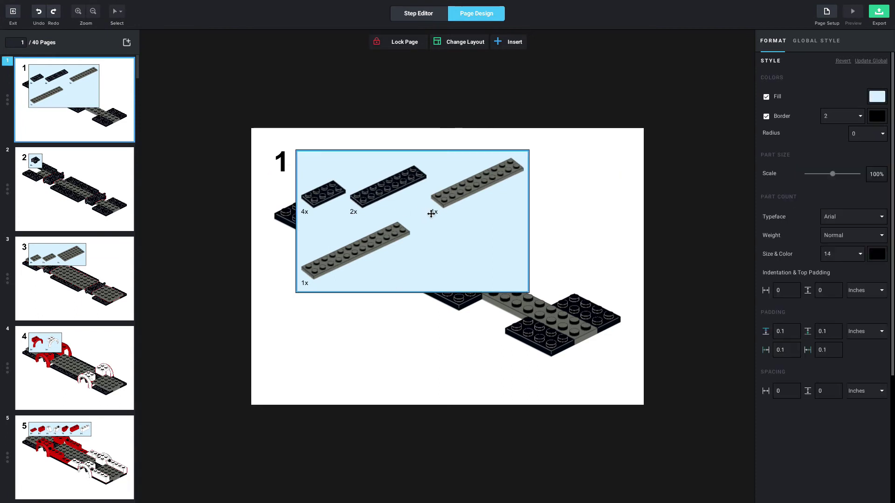
{"action": "left_click_drag", "start_coordinate": [396, 207], "coordinate": [481, 228]}
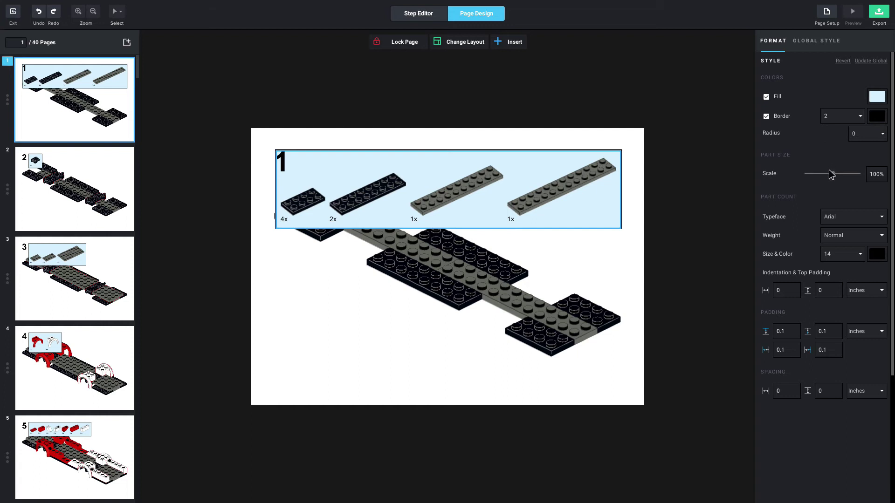
{"action": "left_click_drag", "start_coordinate": [831, 175], "coordinate": [819, 174]}
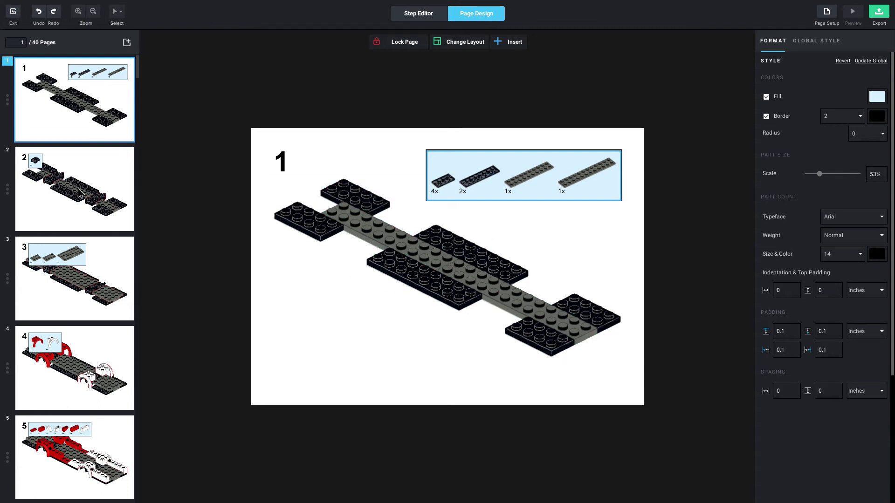
Move page 2's parts list to the top right of the page
{"action": "left_click", "coordinate": [107, 225]}
{"action": "left_click_drag", "start_coordinate": [318, 173], "coordinate": [599, 173]}
{"action": "left_click", "coordinate": [19, 243]}
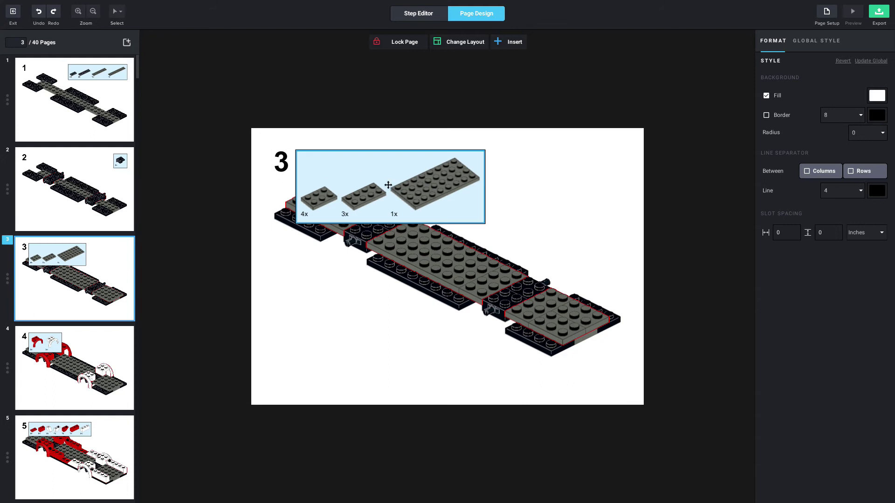
Move page 3's parts list to the top right and set its scale to 93%
{"action": "left_click_drag", "start_coordinate": [399, 190], "coordinate": [494, 185]}
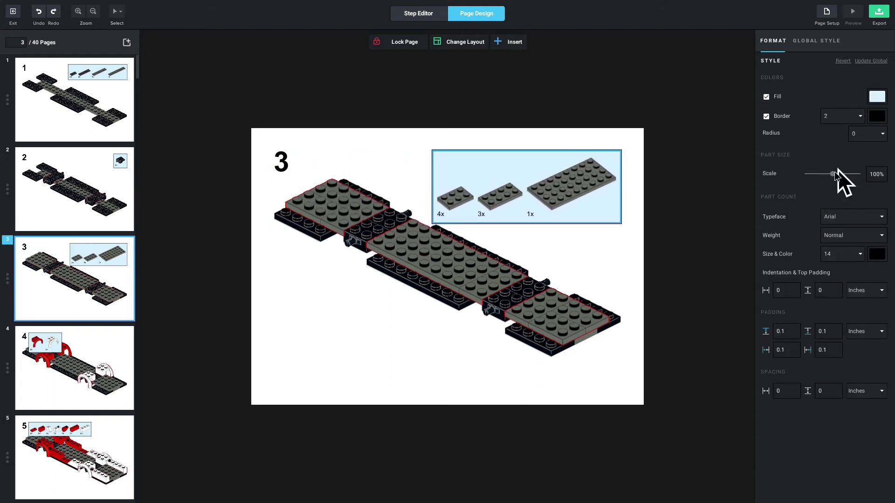
{"action": "left_click_drag", "start_coordinate": [832, 174], "coordinate": [830, 175]}
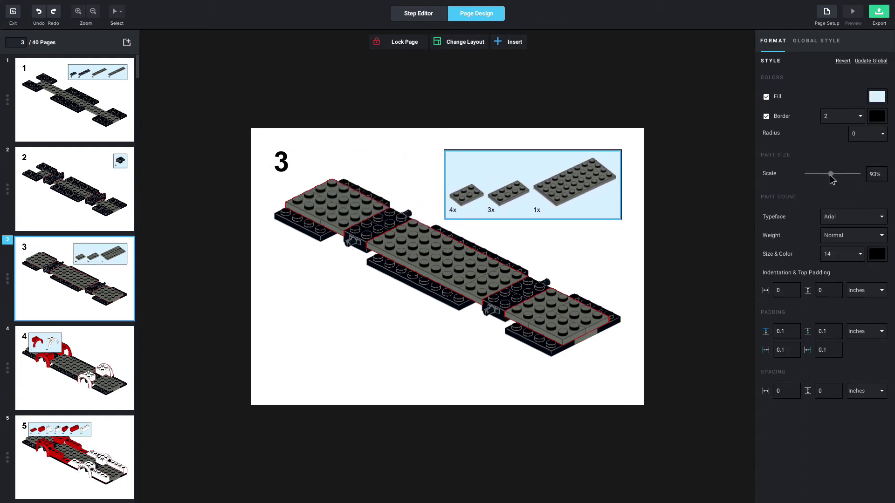
{"action": "left_click", "coordinate": [362, 303]}
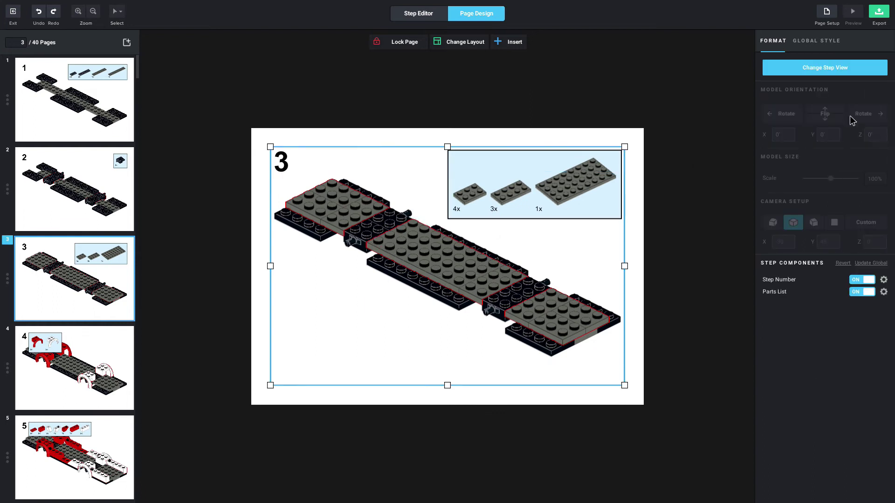
{"action": "left_click", "coordinate": [839, 74]}
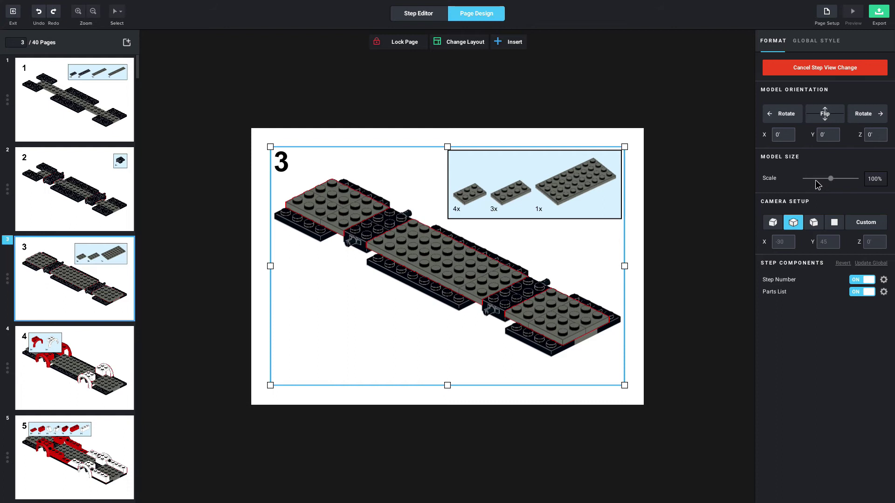
{"action": "left_click", "coordinate": [709, 217]}
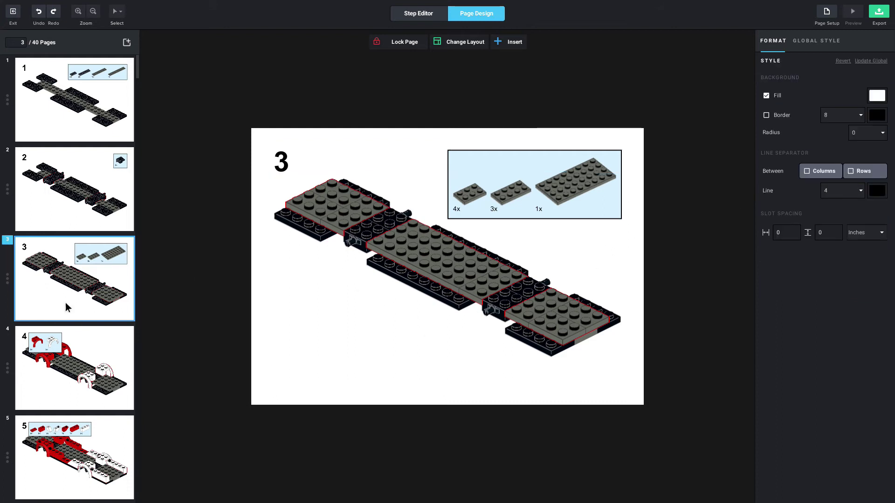
Move the parts lists on pages 4 and 5 to the top right
{"action": "scroll", "coordinate": [85, 321], "scroll_direction": "down", "scroll_amount": 2}
{"action": "left_click", "coordinate": [85, 322]}
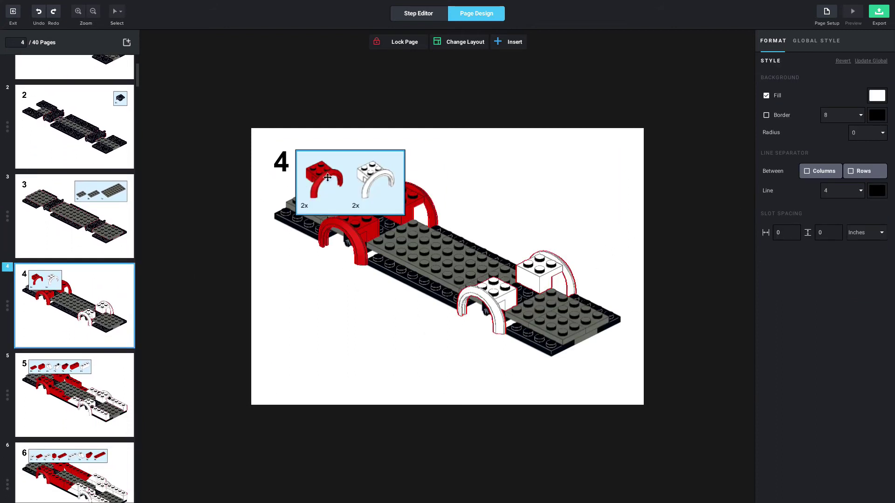
{"action": "left_click", "coordinate": [528, 184]}
{"action": "scroll", "coordinate": [60, 333], "scroll_direction": "down", "scroll_amount": 3}
{"action": "left_click", "coordinate": [60, 336]}
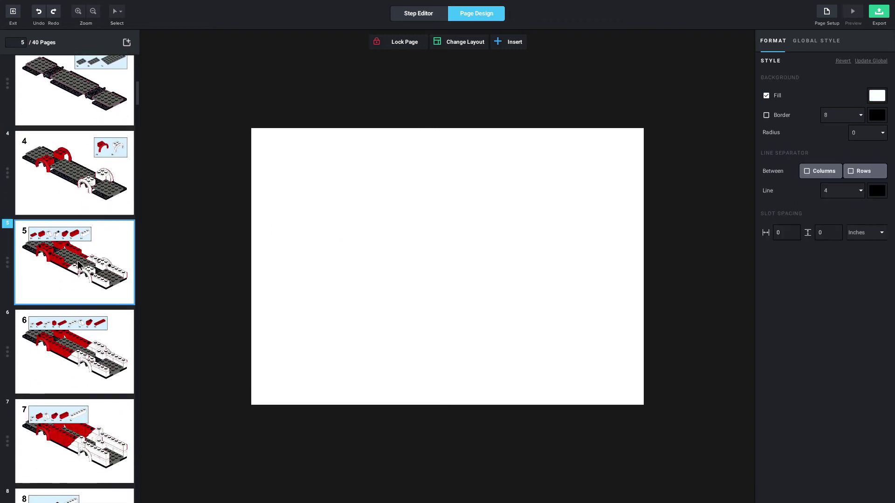
{"action": "left_click_drag", "start_coordinate": [441, 197], "coordinate": [525, 188]}
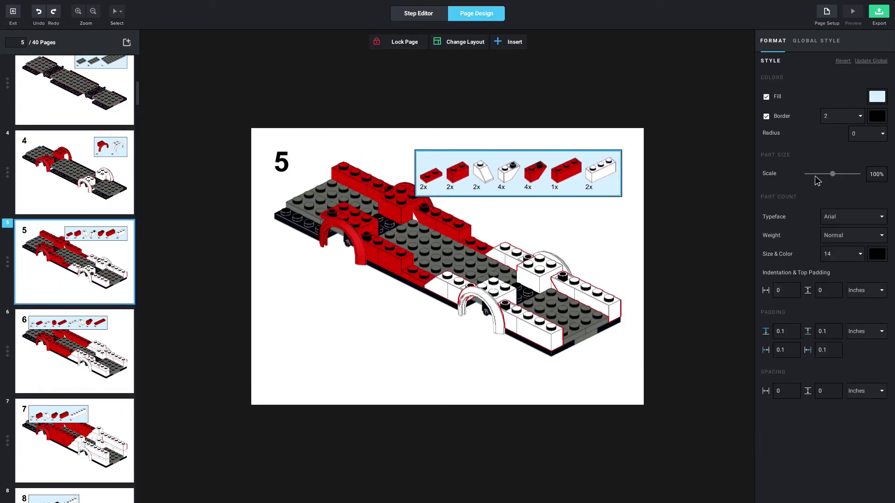
{"action": "left_click", "coordinate": [505, 230]}
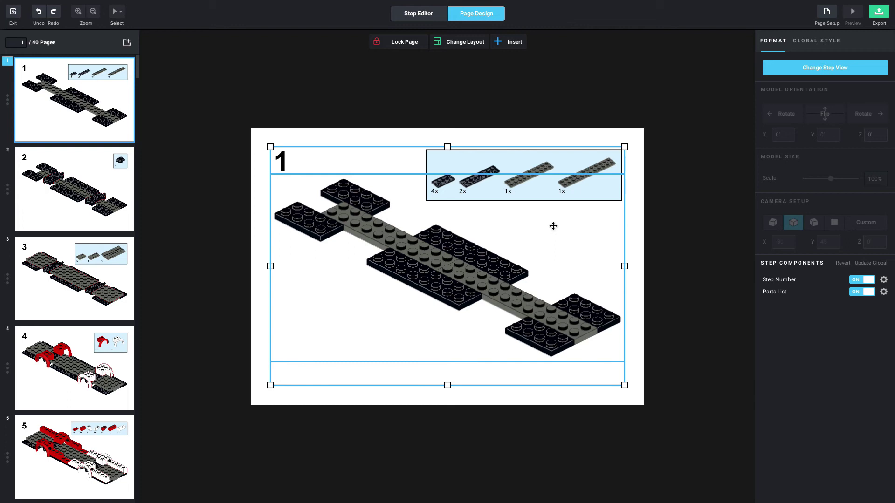
Rotate the step models on pages 1 and 3 by 90° about the Y axis
{"action": "left_click", "coordinate": [823, 72]}
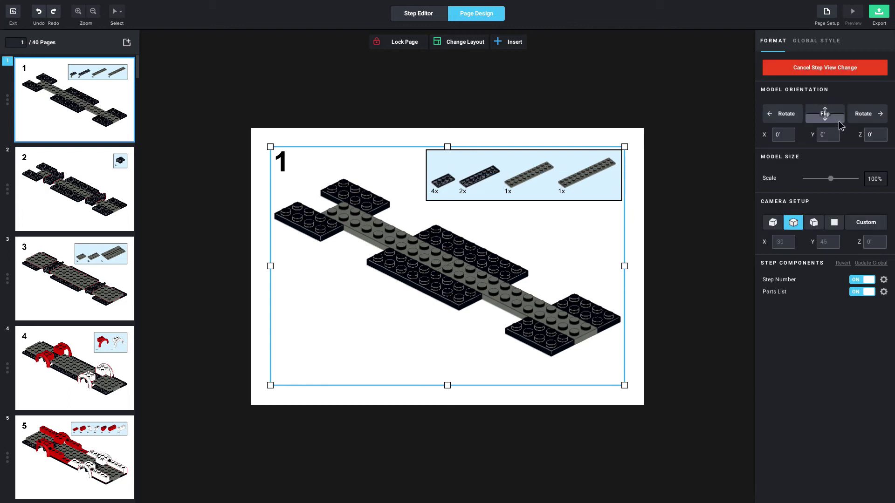
{"action": "left_click", "coordinate": [863, 114]}
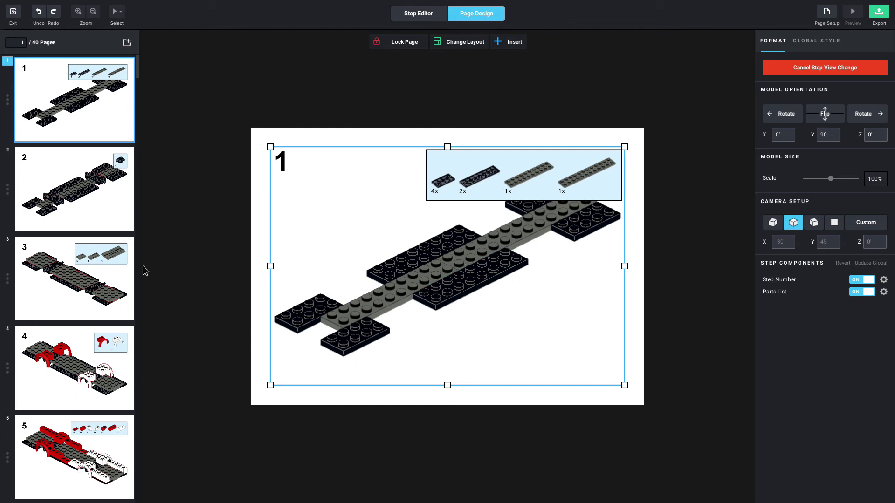
{"action": "left_click", "coordinate": [119, 217]}
{"action": "left_click", "coordinate": [77, 286]}
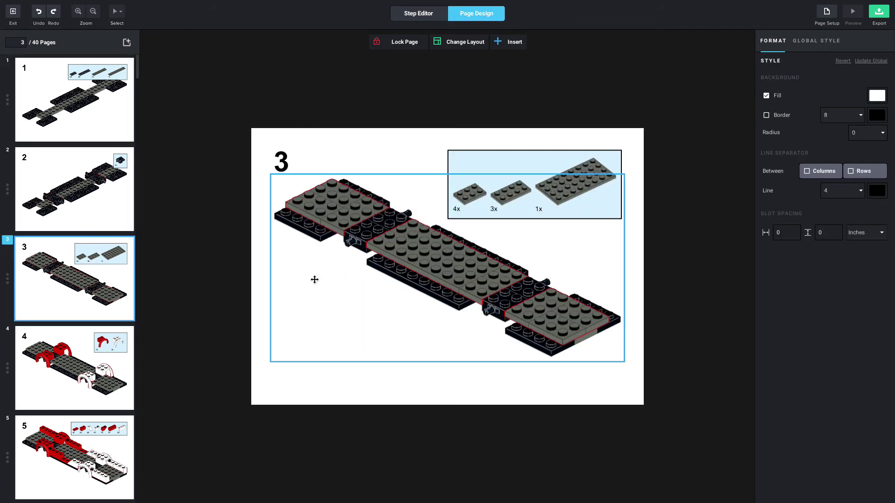
{"action": "left_click", "coordinate": [333, 313]}
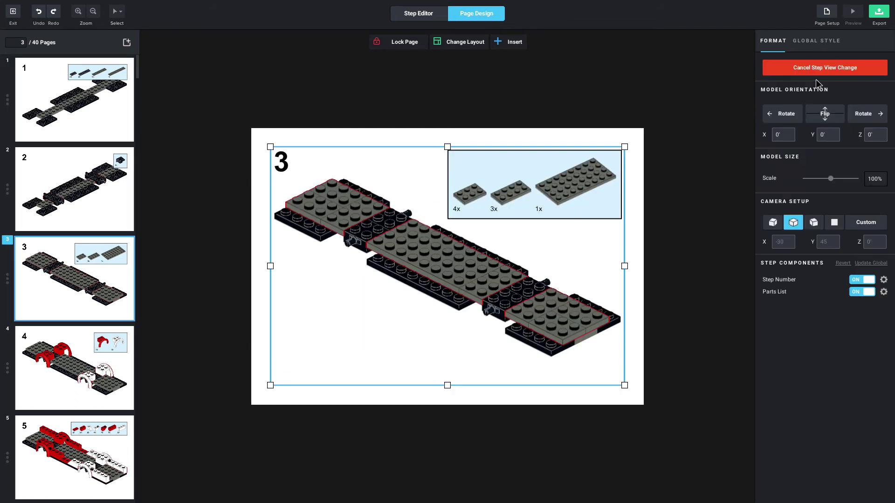
{"action": "left_click", "coordinate": [867, 114]}
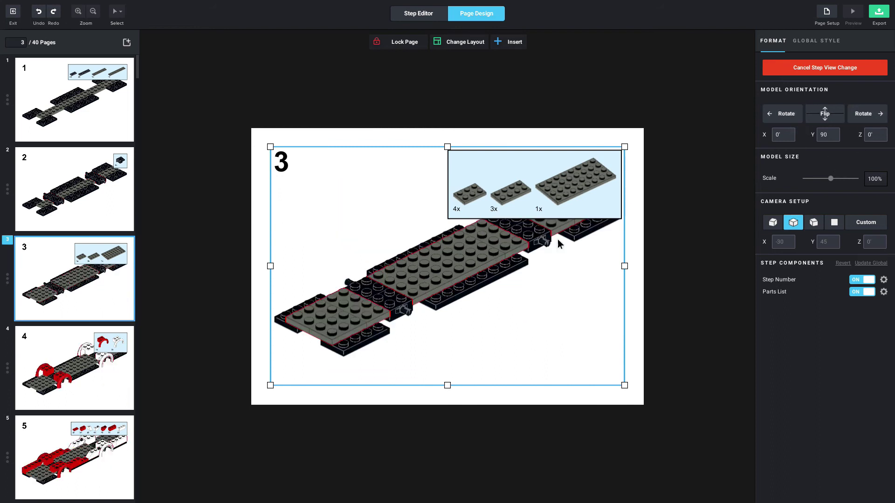
{"action": "scroll", "coordinate": [70, 334], "scroll_direction": "down", "scroll_amount": 10}
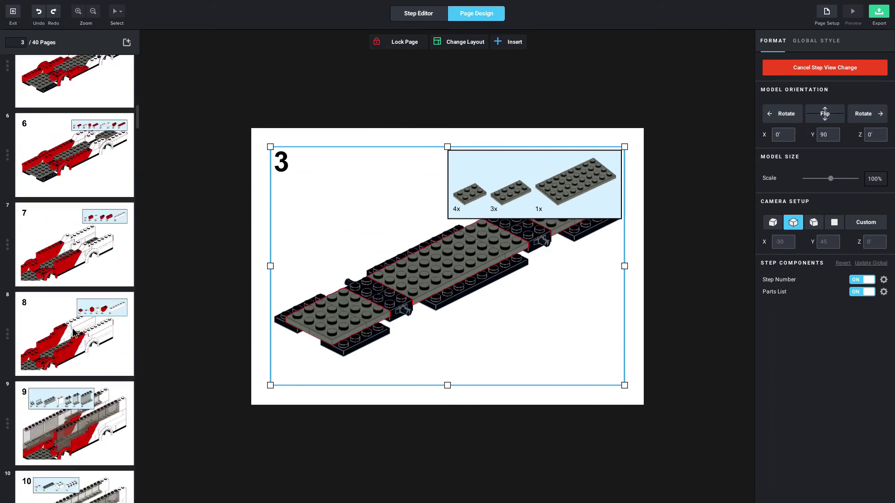
{"action": "scroll", "coordinate": [77, 331], "scroll_direction": "up", "scroll_amount": 10}
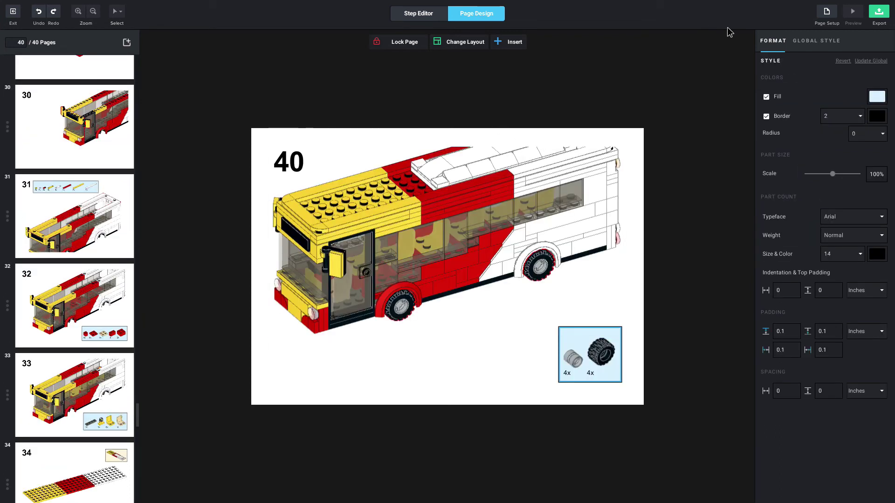
Export all 40 pages at 1x size as the PDF 'metro bus moc.pdf'
{"action": "left_click", "coordinate": [880, 13]}
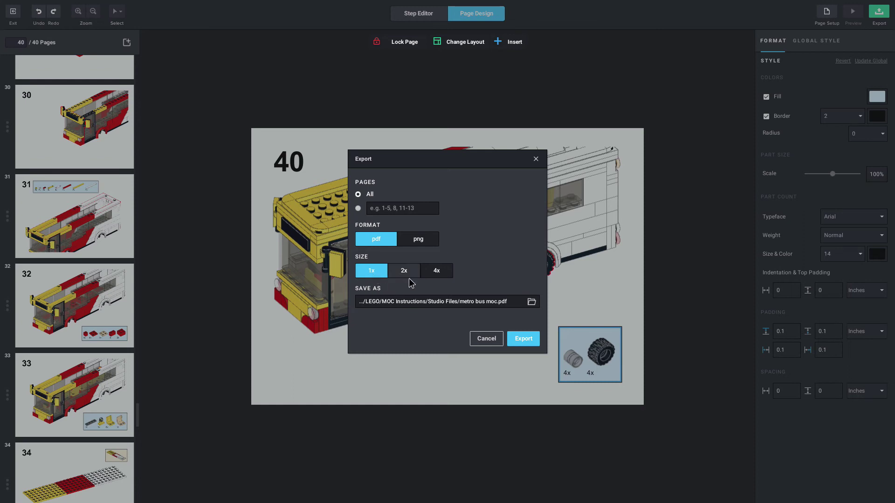
{"action": "left_click", "coordinate": [523, 338]}
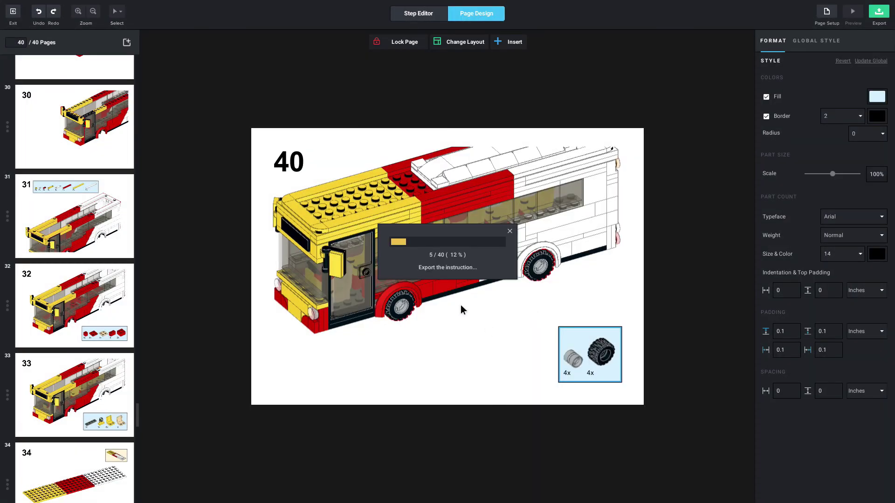